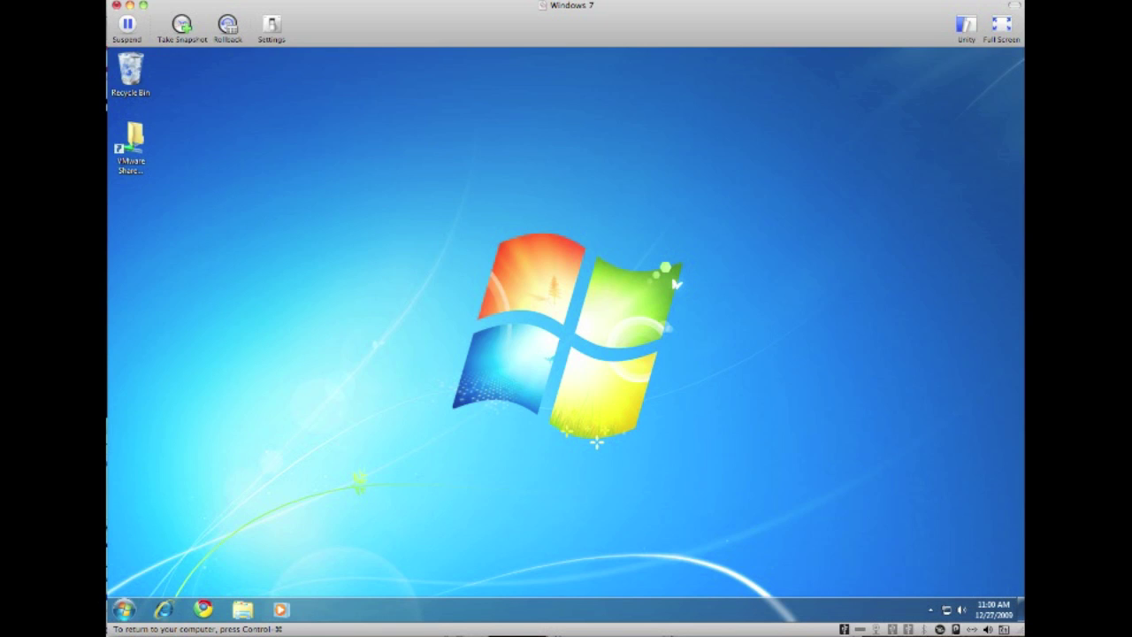
Step: Open the Free-Codecs FFDshow page in Chrome and go to the FFDShow MPEG-4 download links
left_click(203, 608)
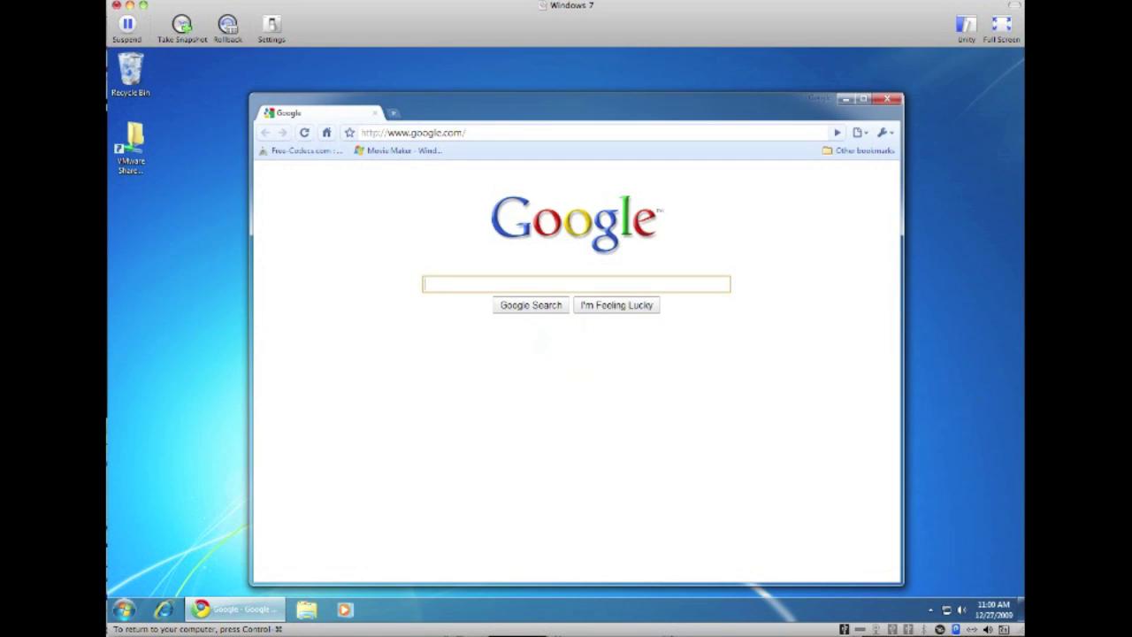
left_click(301, 150)
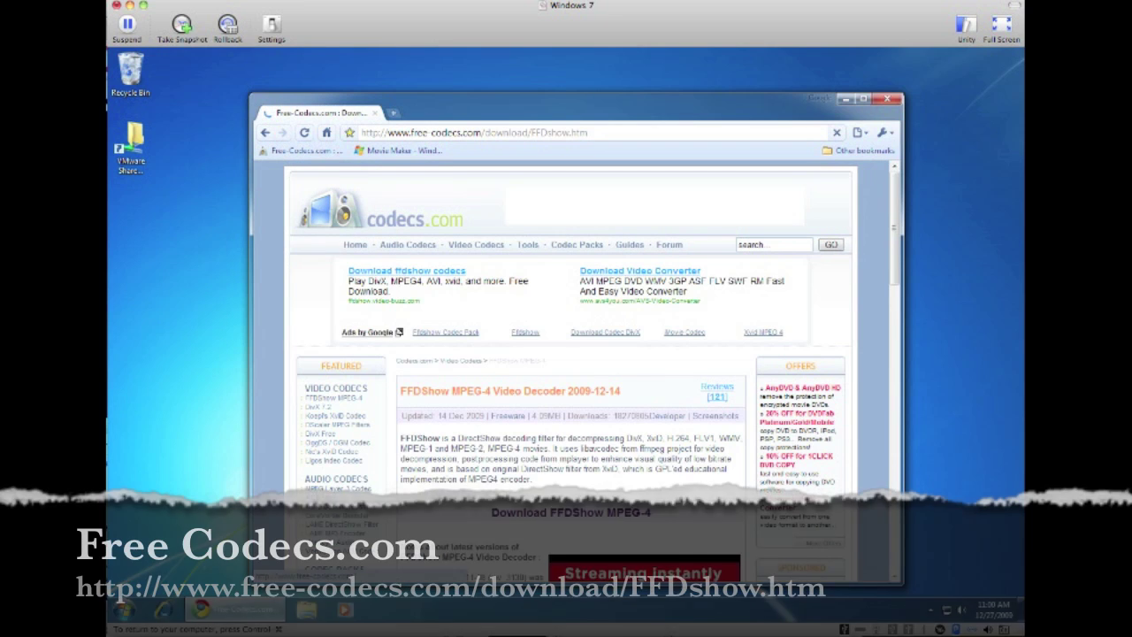
scroll(575, 328, "down", 3)
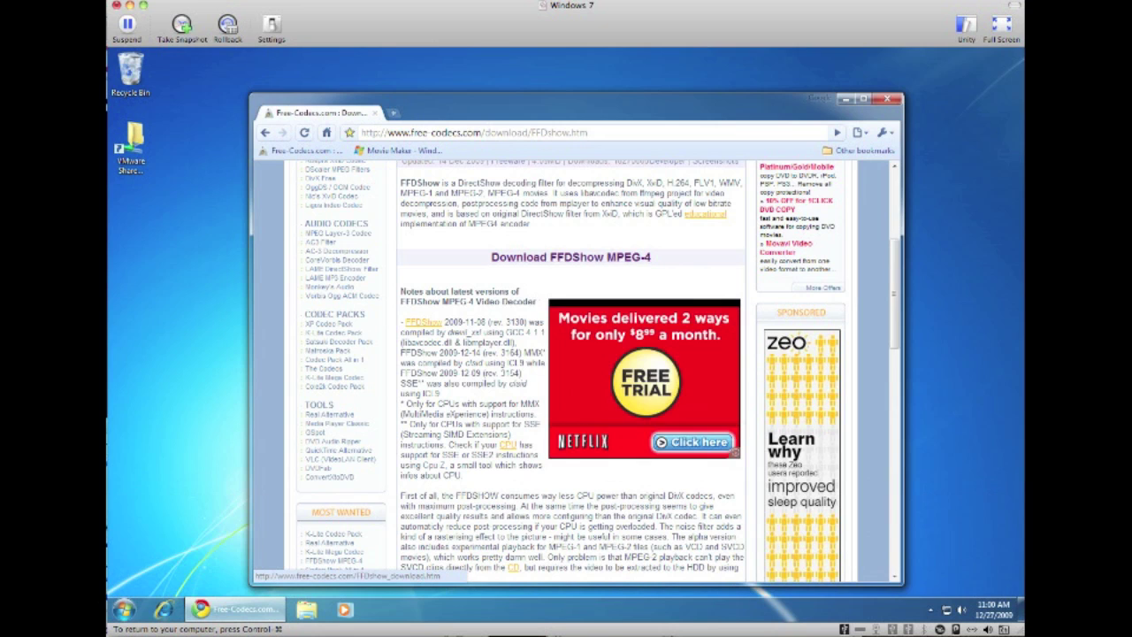
left_click(531, 257)
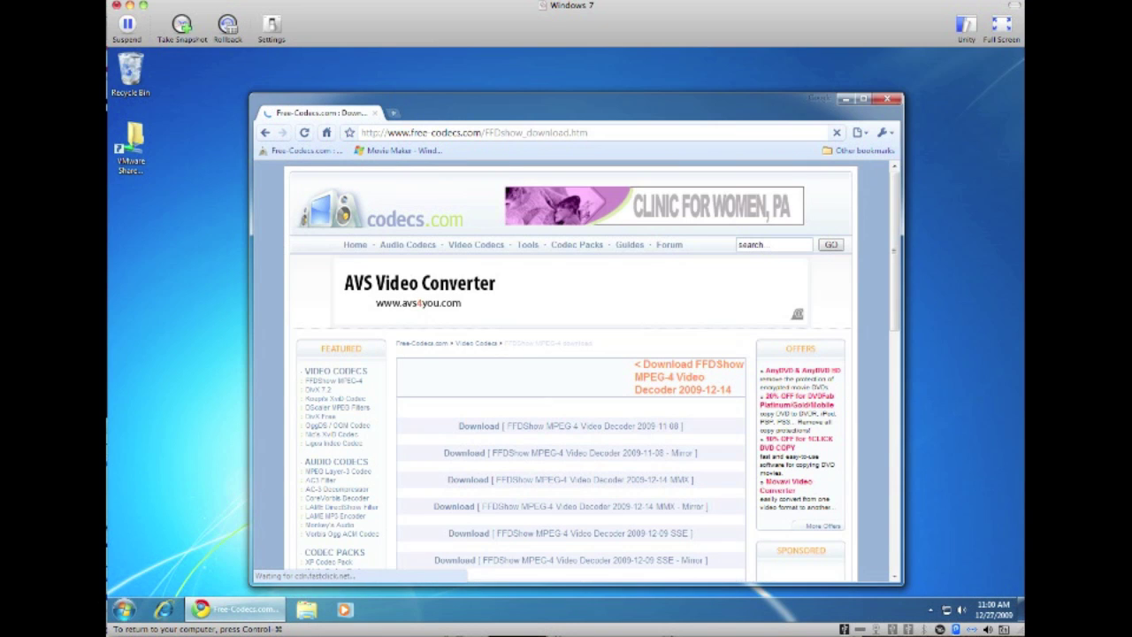
Step: Download the first ffdshow build and save the ffdshow-rev3128_20091108 zip to the Desktop
left_click(509, 426)
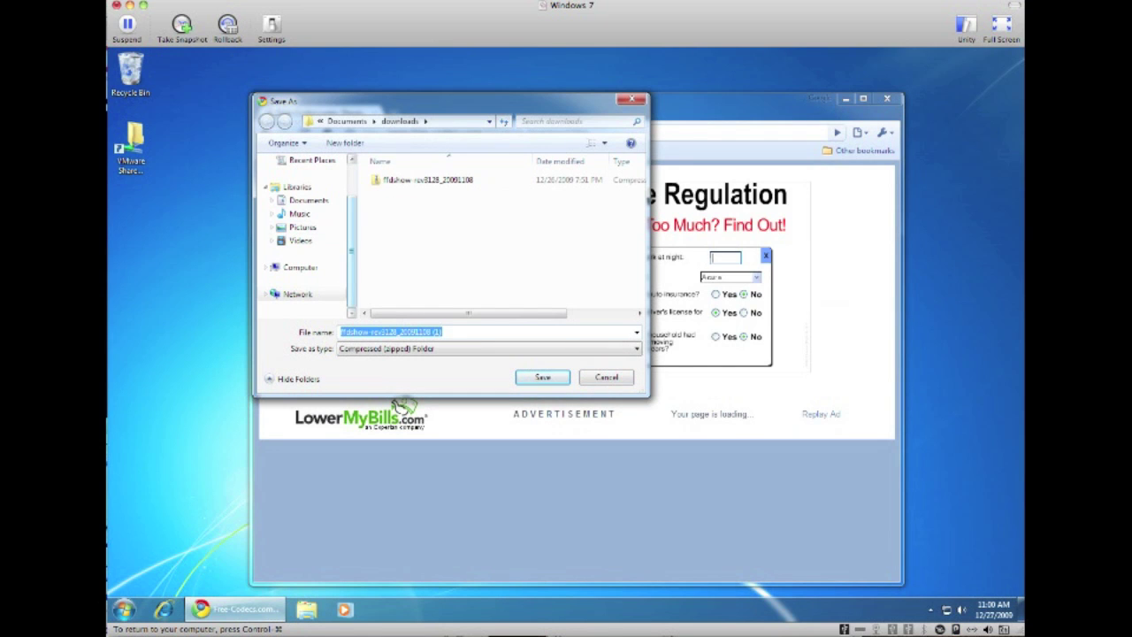
scroll(305, 230, "up", 1)
left_click(302, 178)
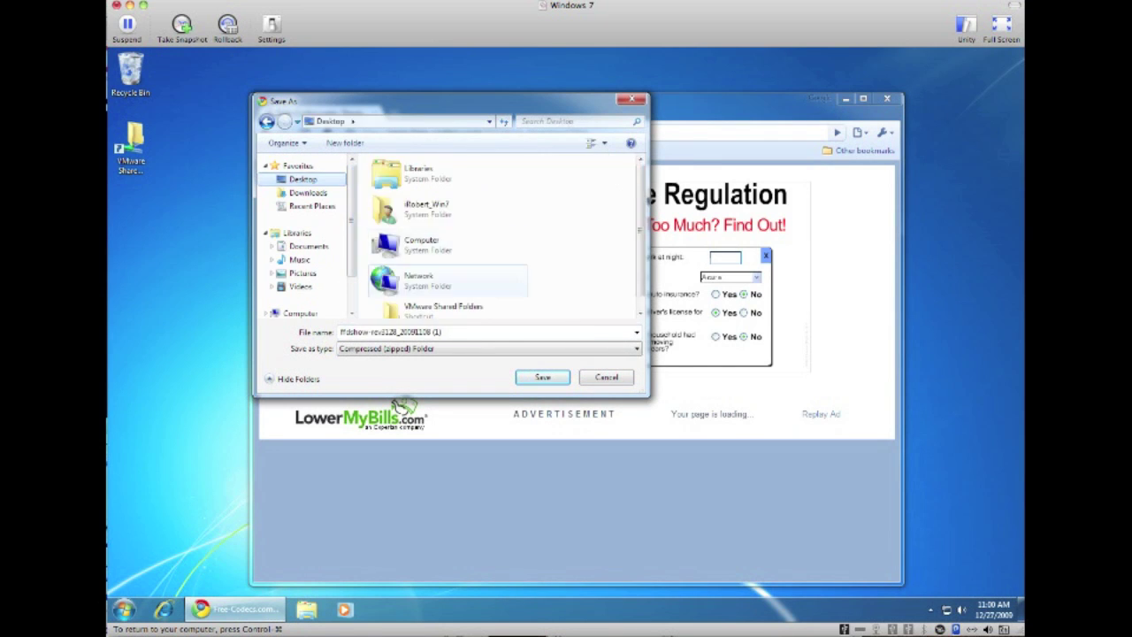
key("Return")
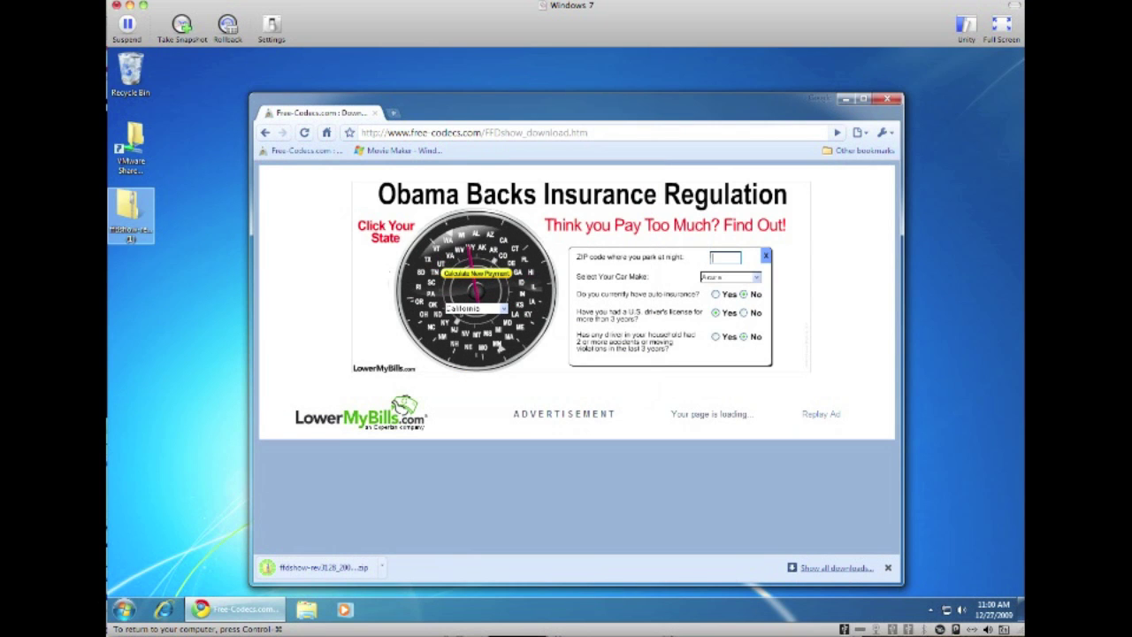
left_click(130, 212)
Step: Extract the ffdshow zip with 7-Zip into its own folder and minimize Chrome
right_click(127, 209)
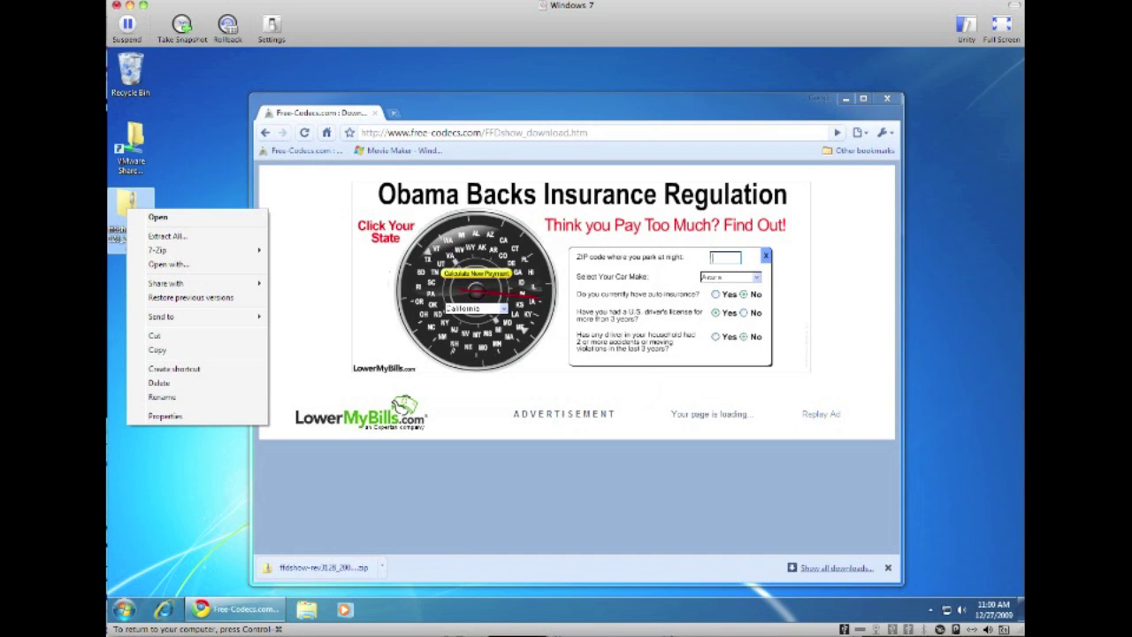
mouse_move(164, 250)
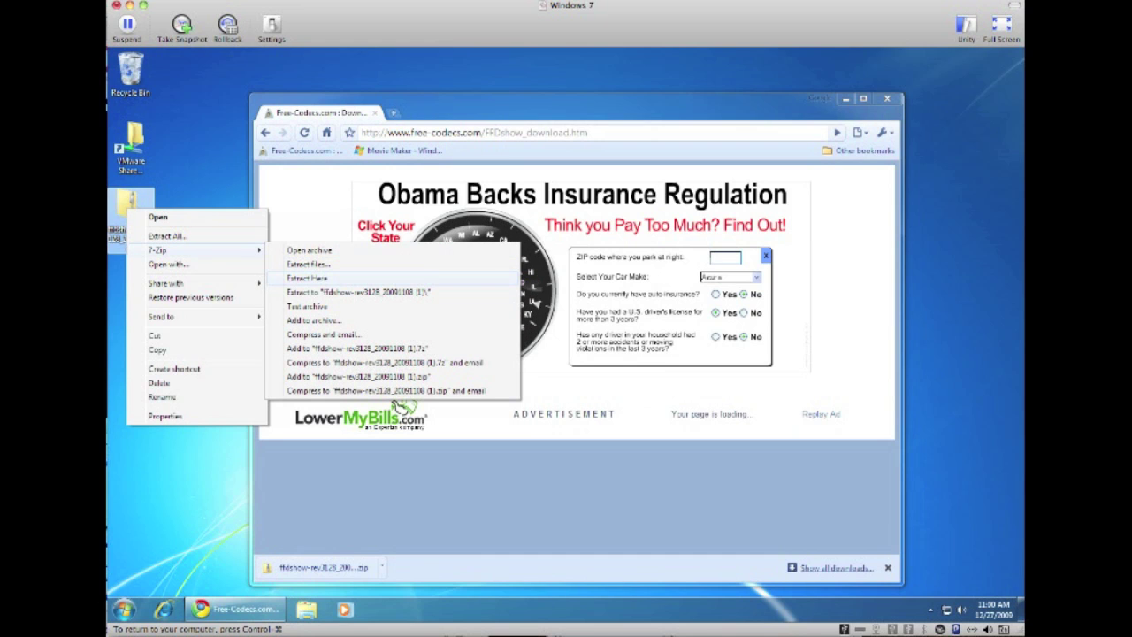
left_click(354, 290)
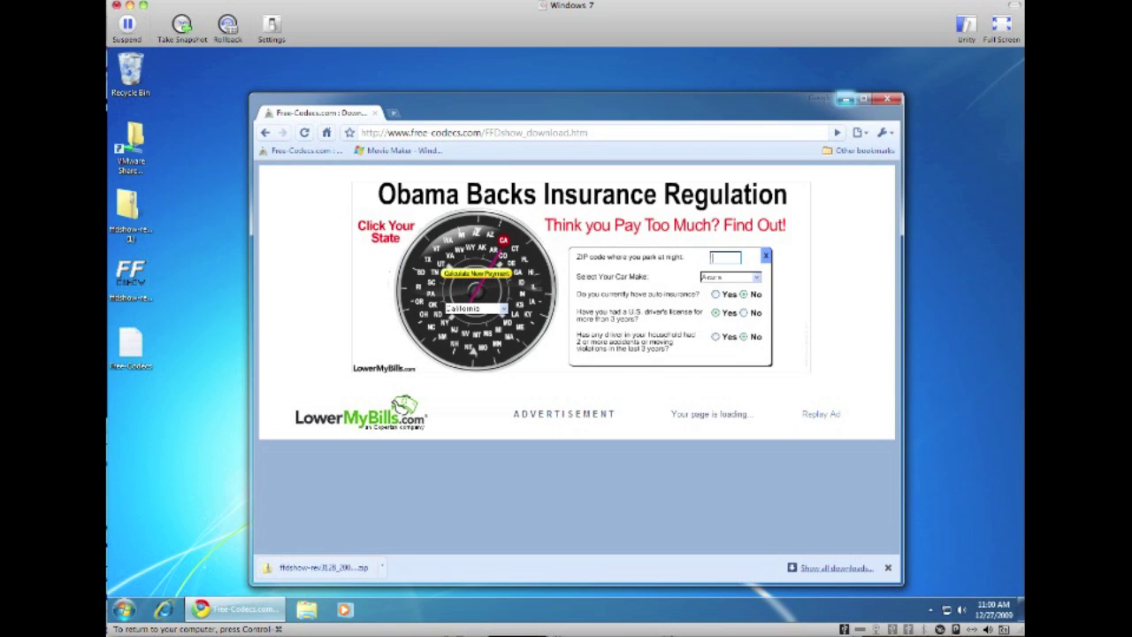
left_click(845, 99)
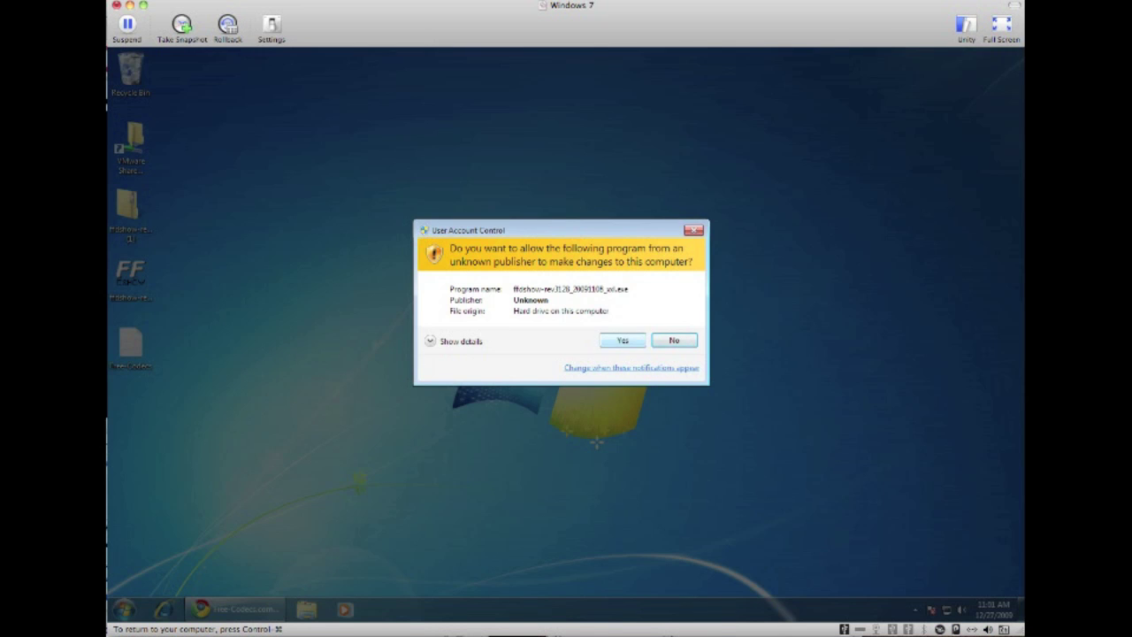
Step: Run the ffdshow installer, approve UAC and accept every default page through to finish
left_click(622, 341)
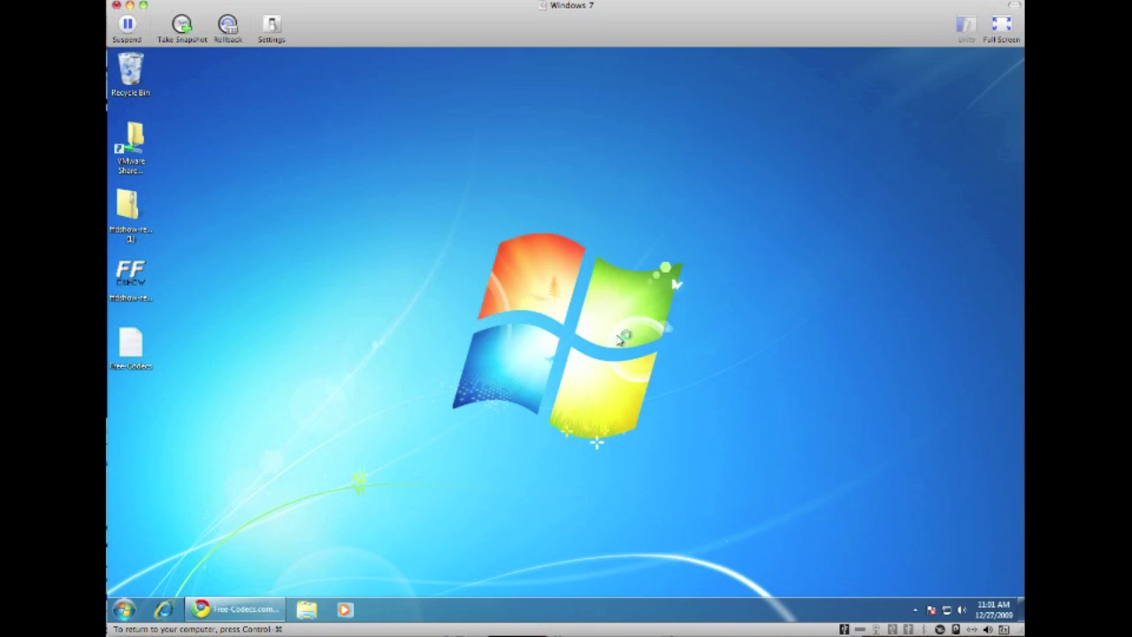
key("Return")
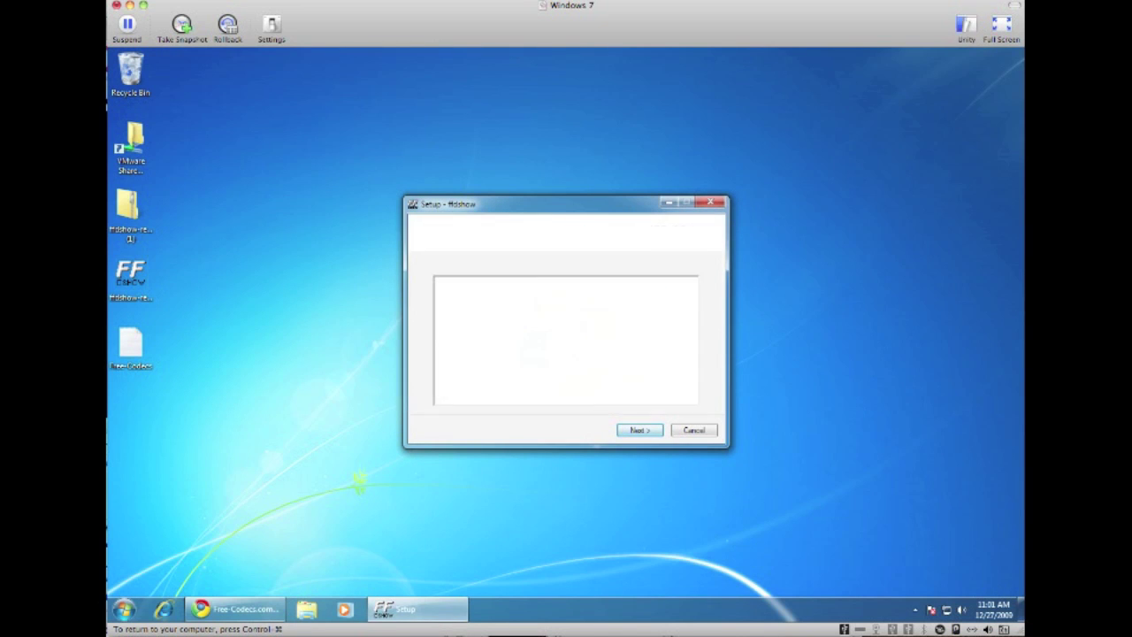
key("Return")
key("Return")
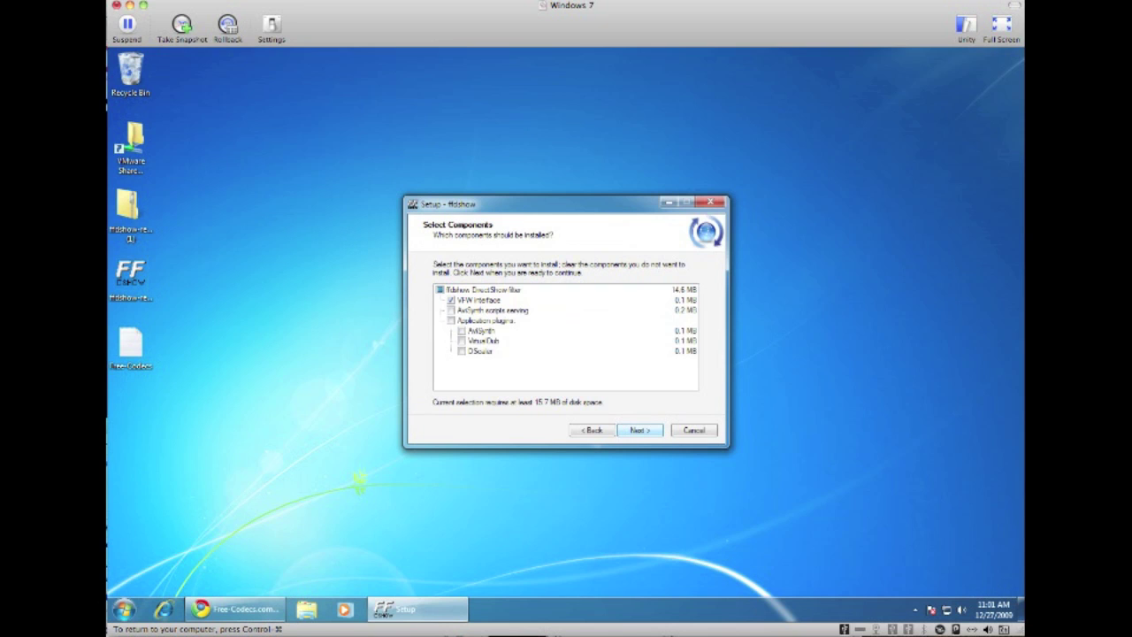
key("Return")
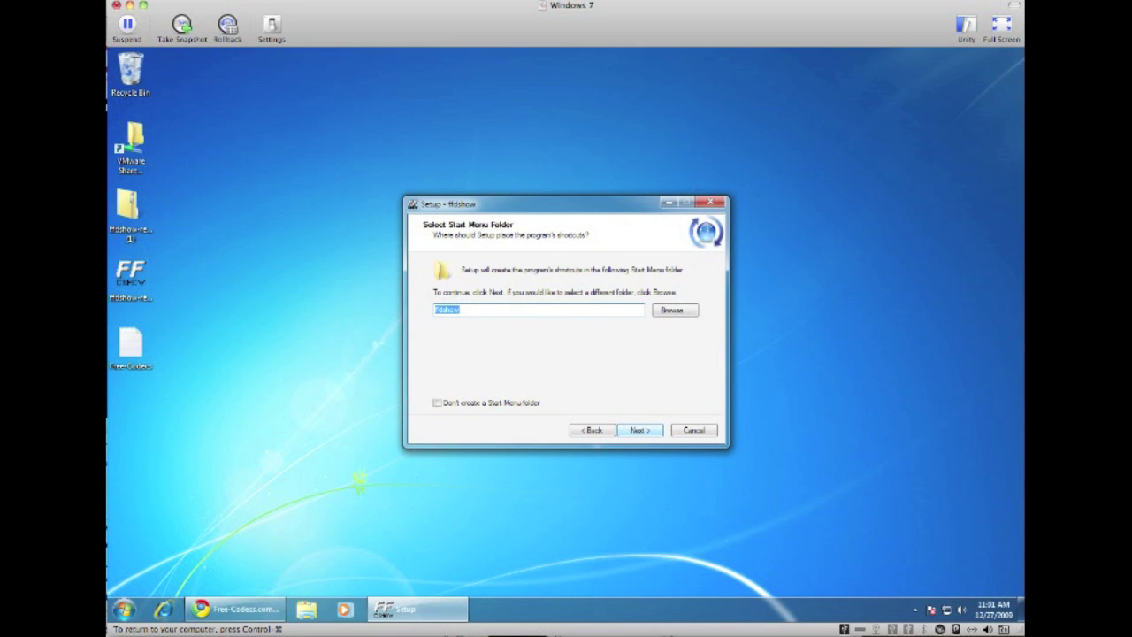
key("Return")
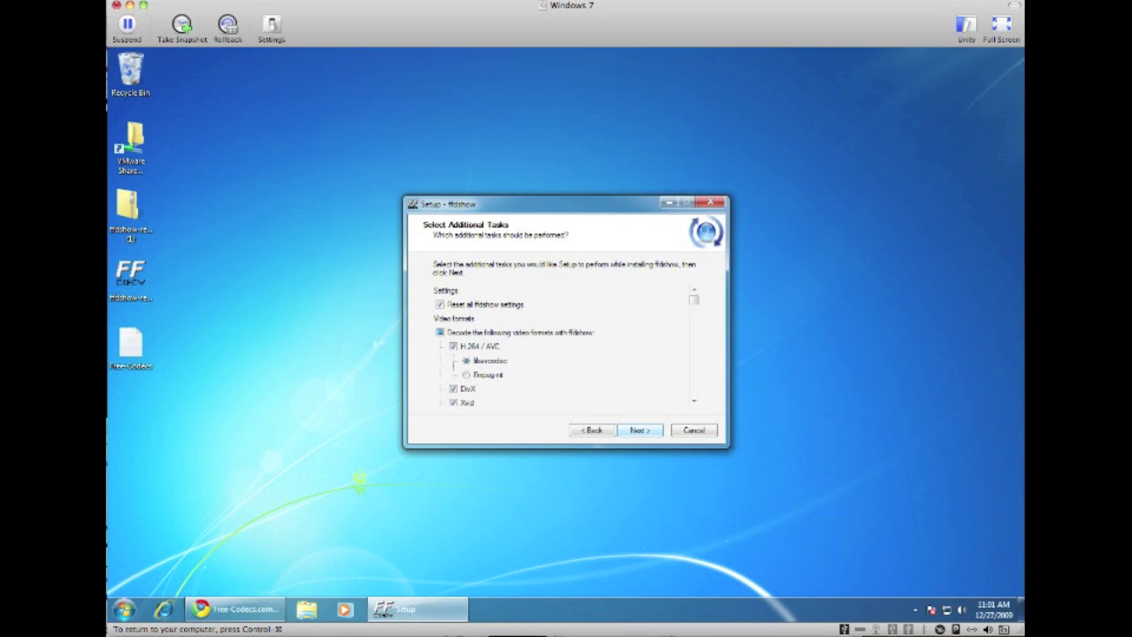
key("Return")
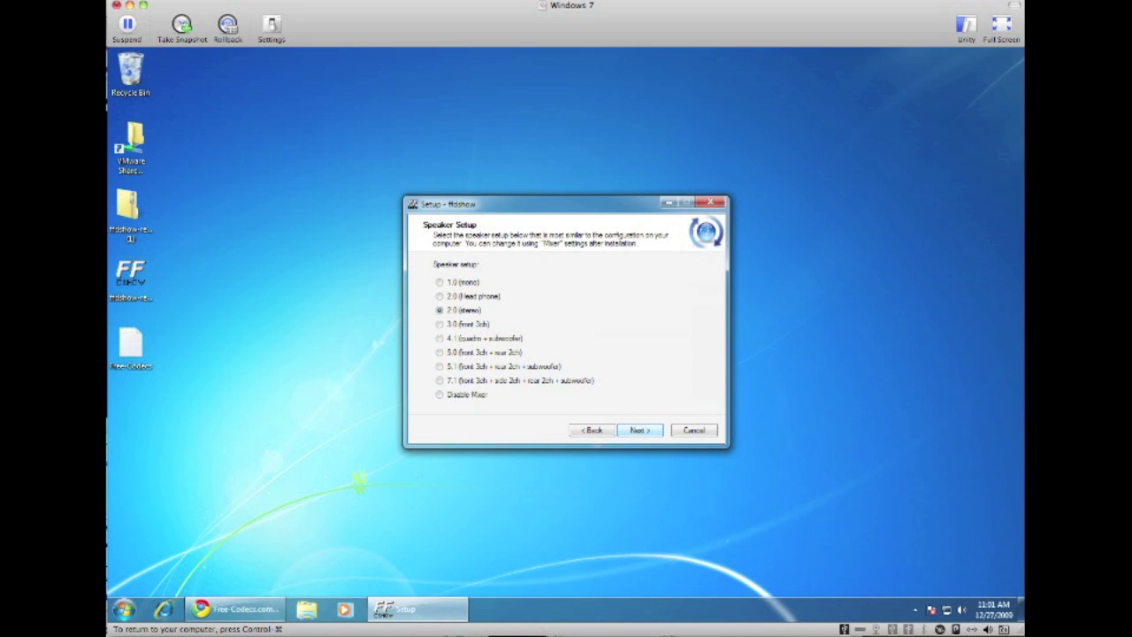
key("Return")
key("Return")
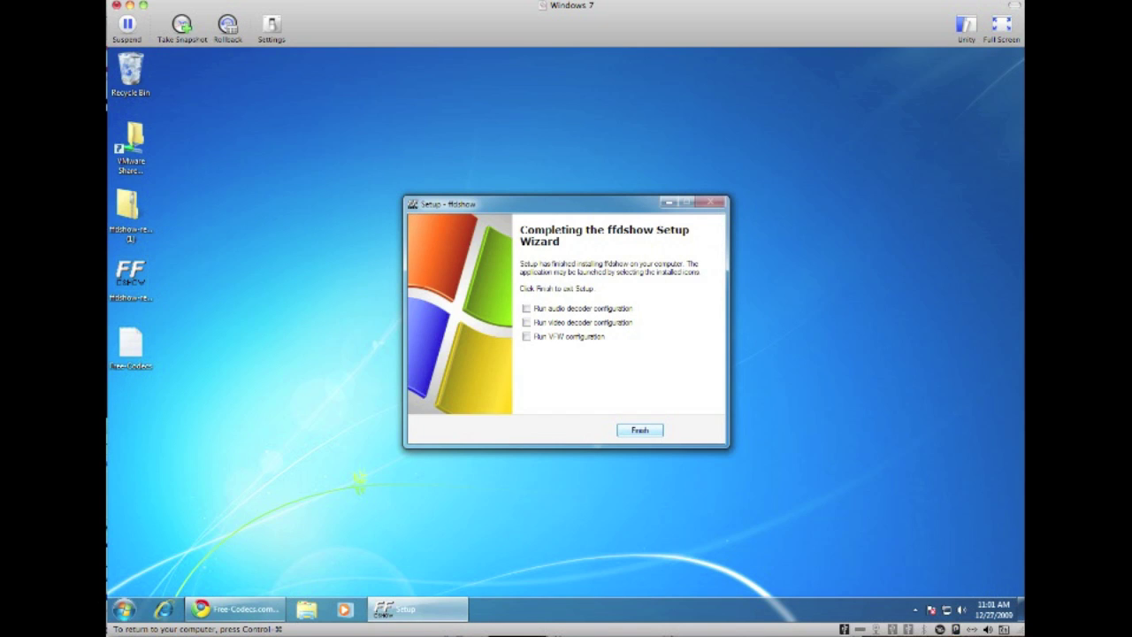
key("Return")
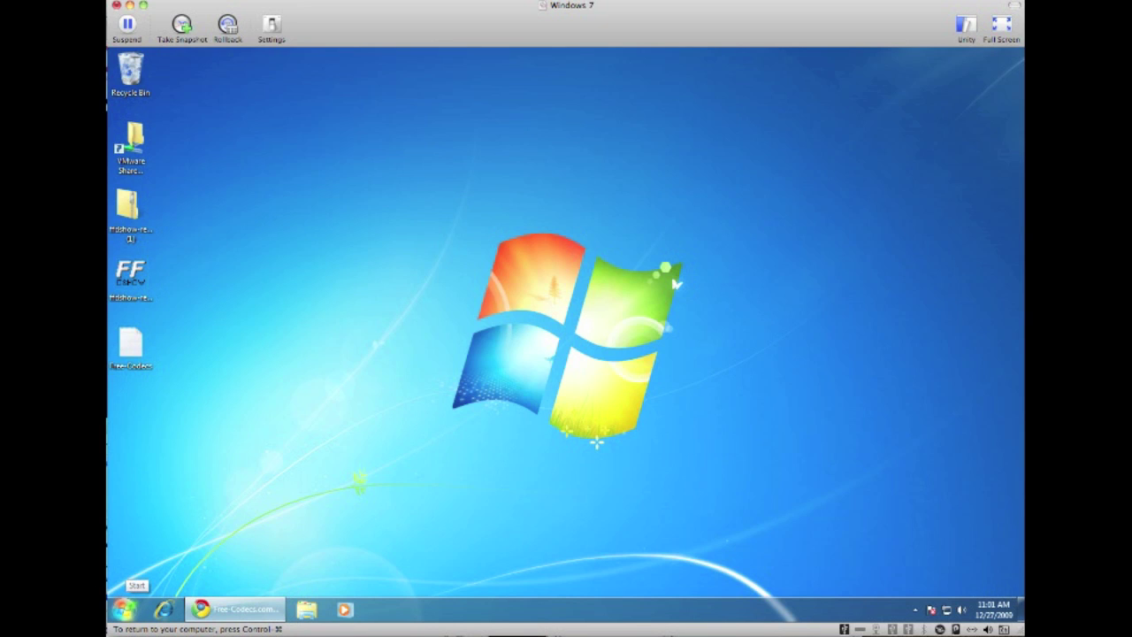
Step: Open the Computer drives view from the Start menu
left_click(124, 608)
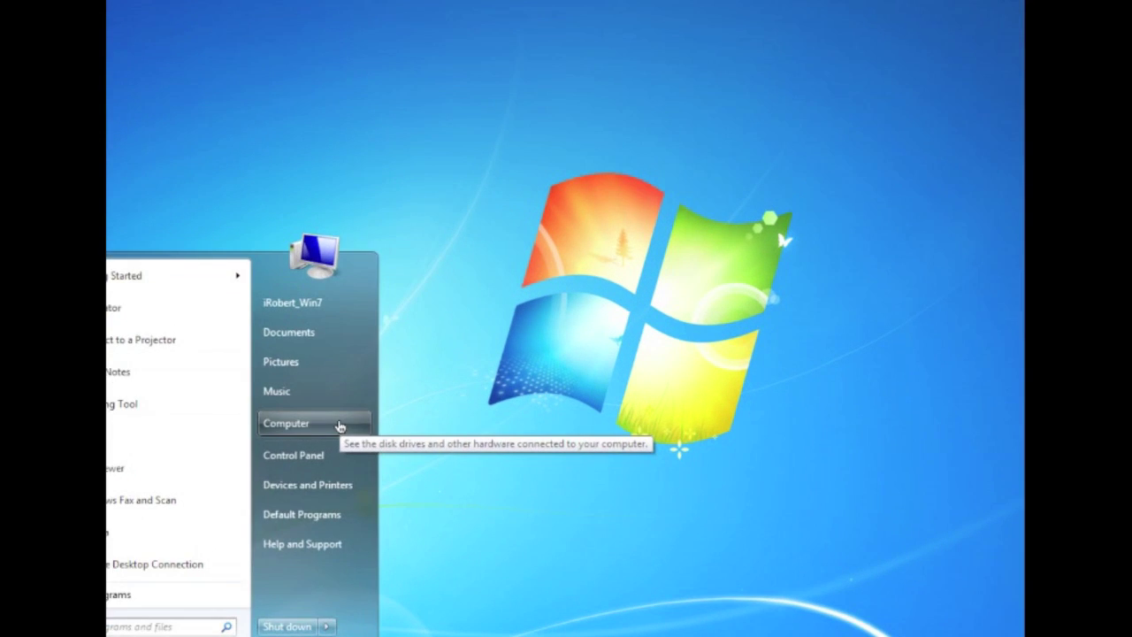
left_click(335, 425)
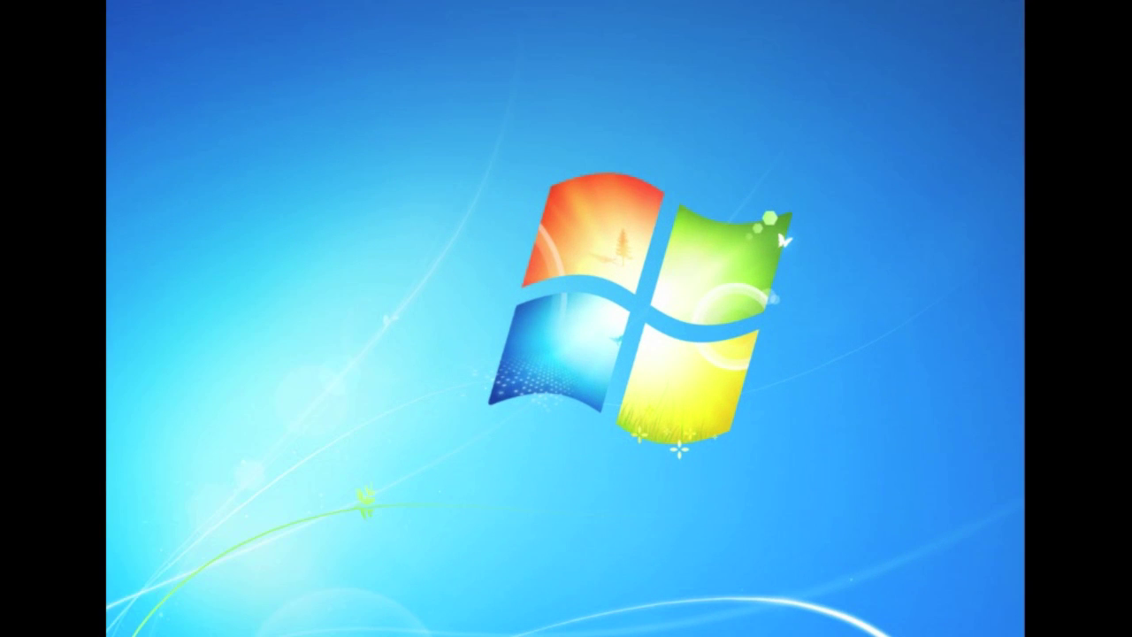
left_click(115, 626)
left_click(354, 417)
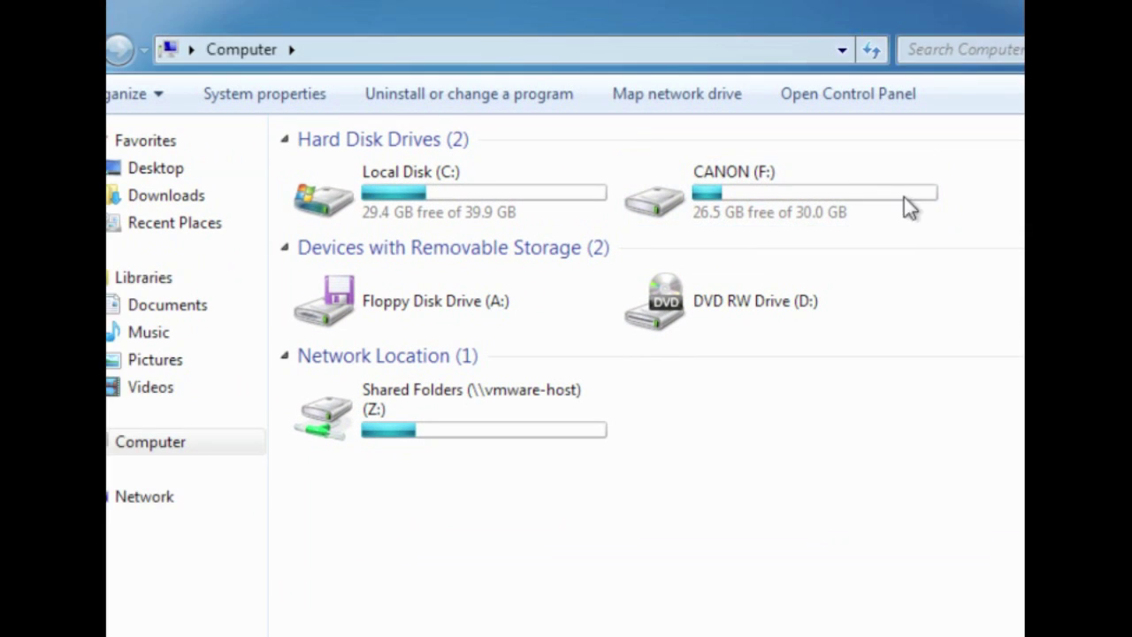
Step: Browse CANON (F:) to AVCHD\BDMV\STREAM to show clips 00335–00340
left_click(853, 199)
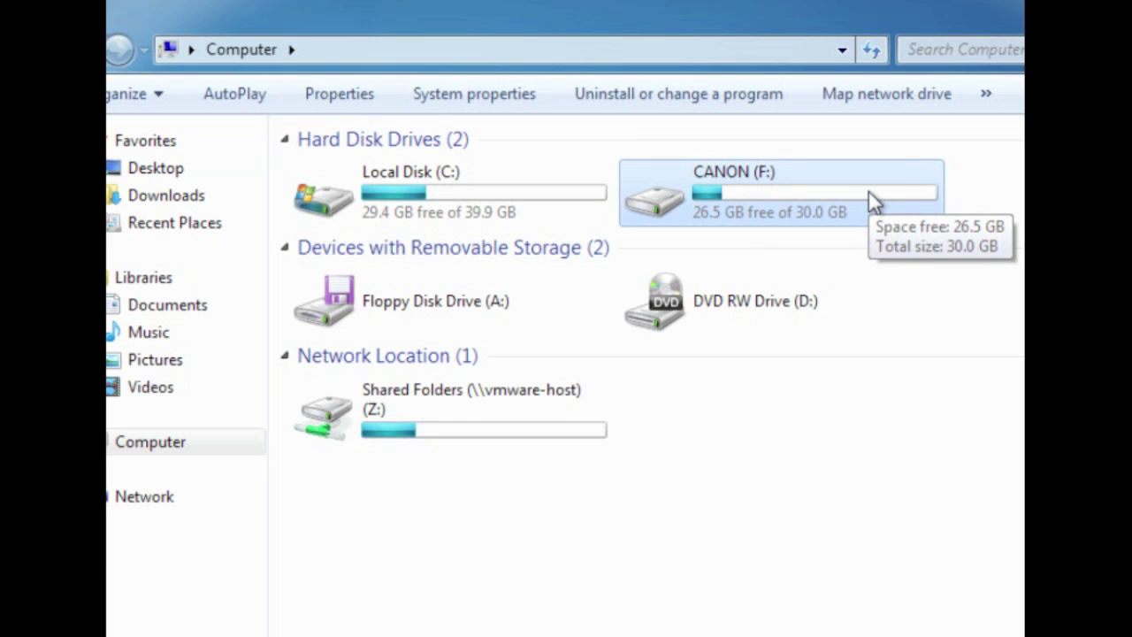
double_click(868, 196)
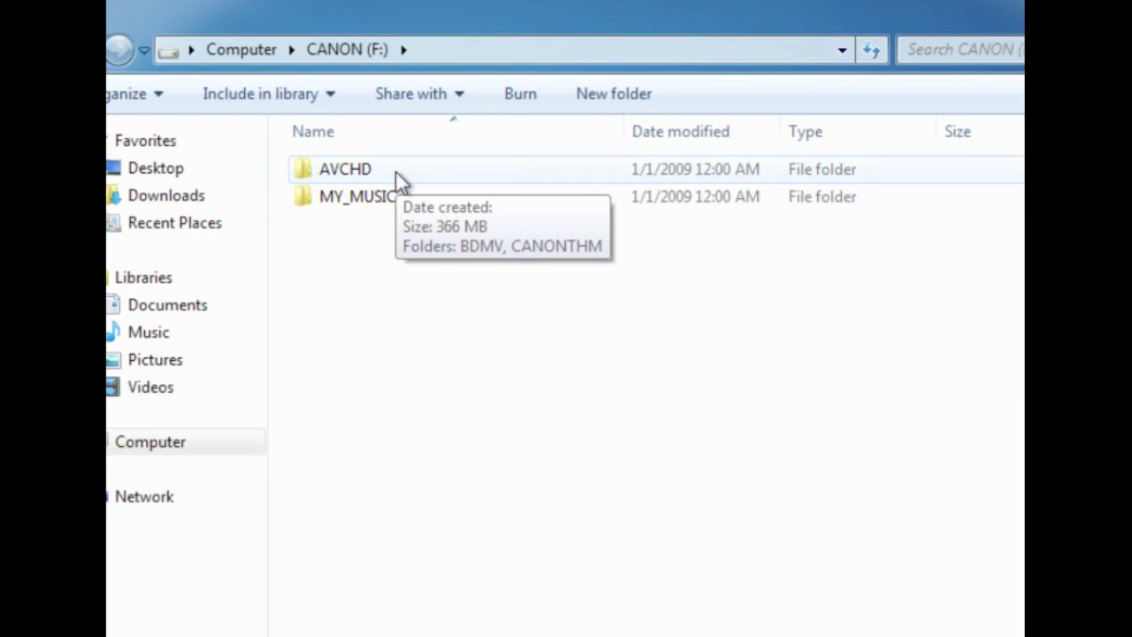
double_click(419, 173)
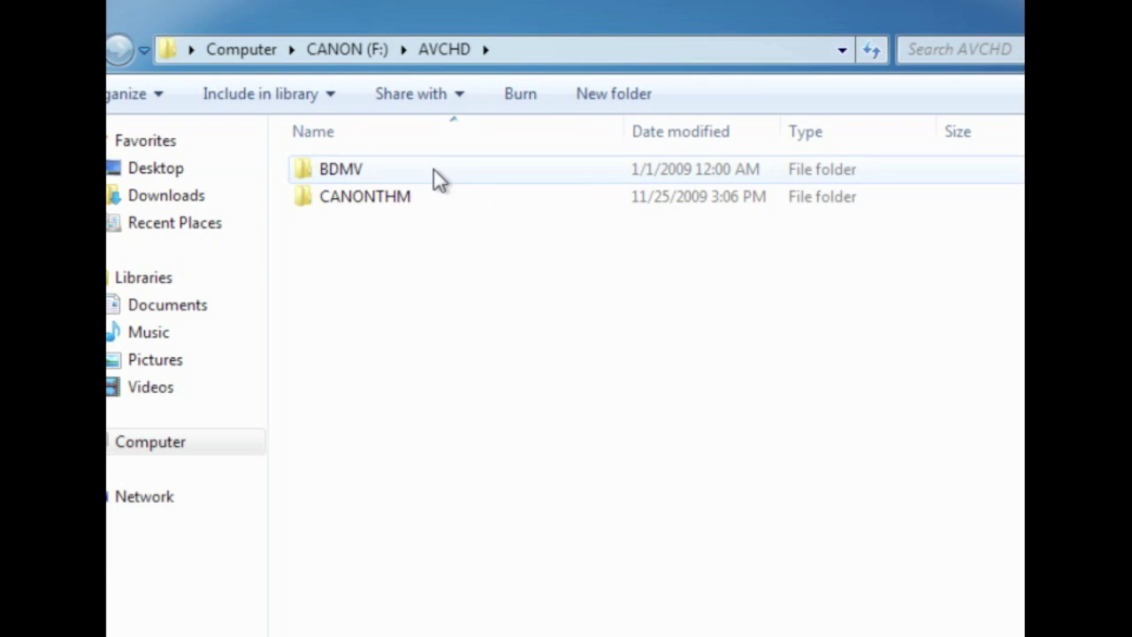
double_click(434, 170)
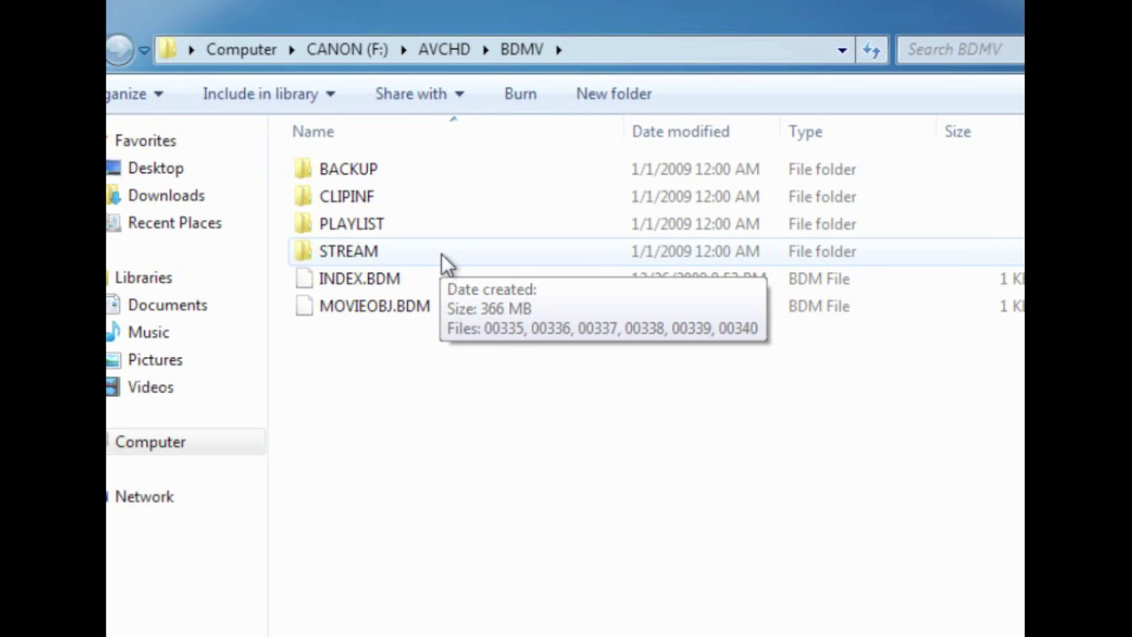
double_click(442, 254)
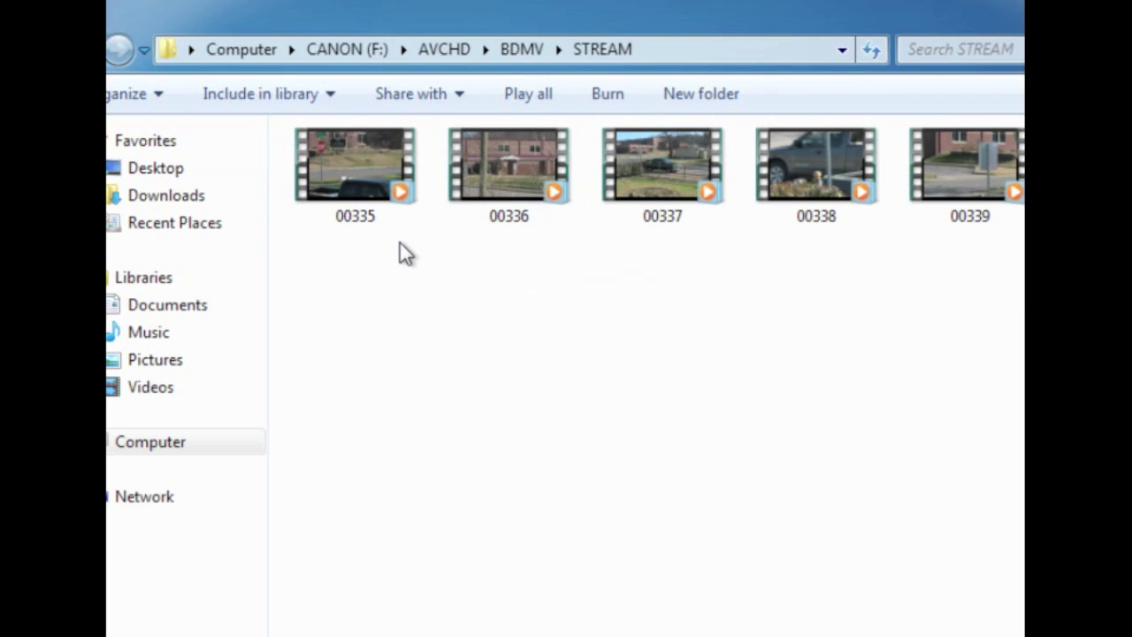
mouse_move(397, 213)
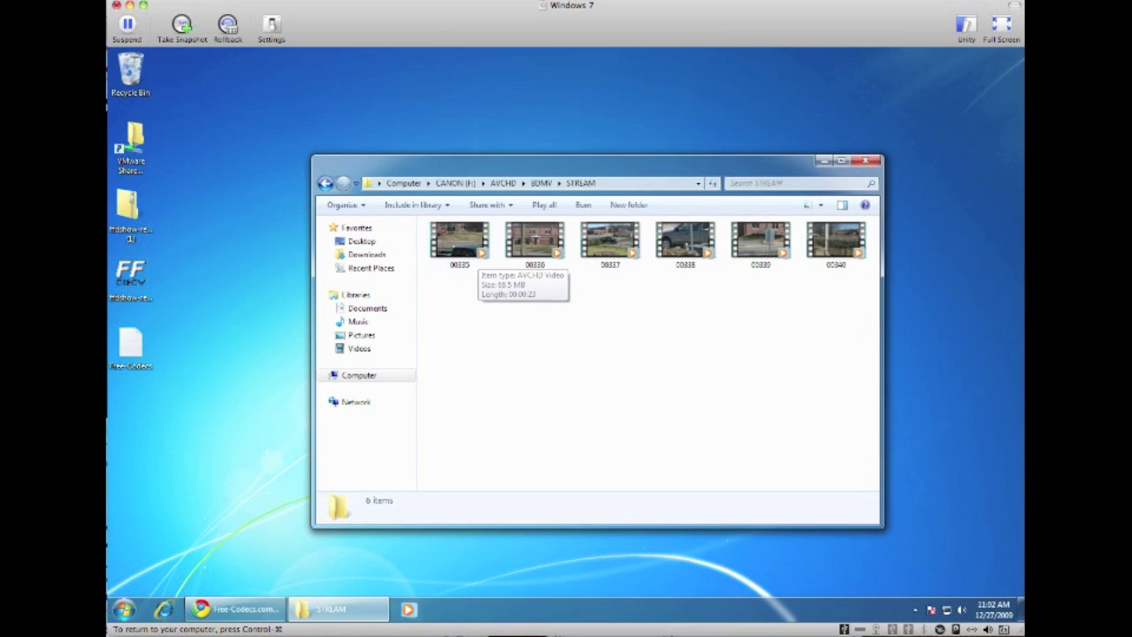
key("super")
key("Escape")
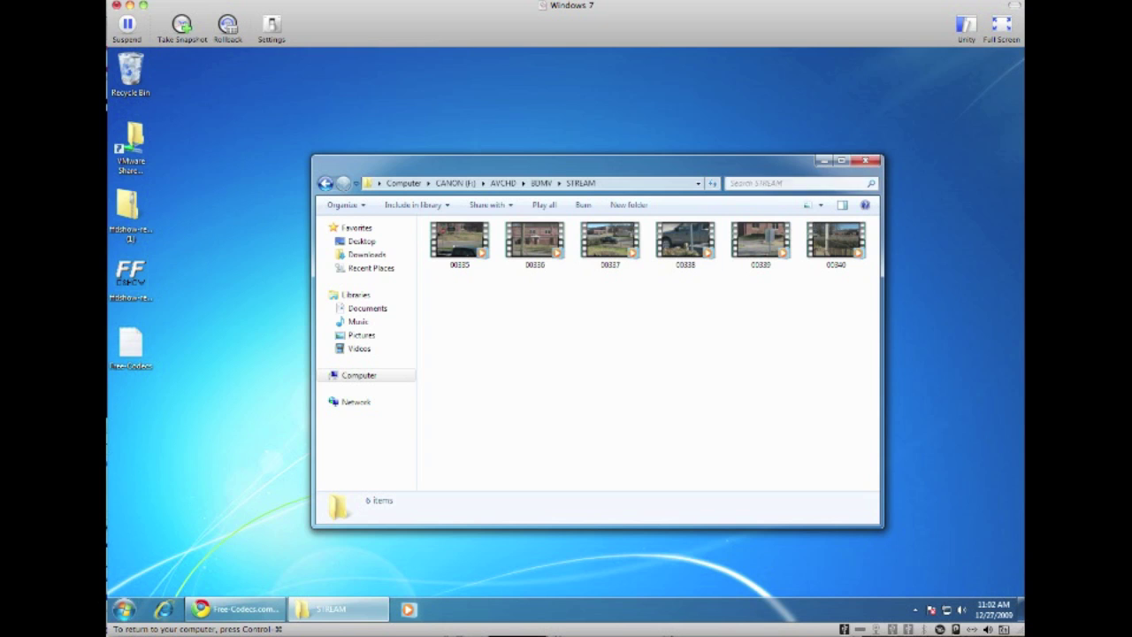
Step: Close the STREAM window and download wlsetup-web.exe from the Movie Maker page to the Desktop
left_click(867, 160)
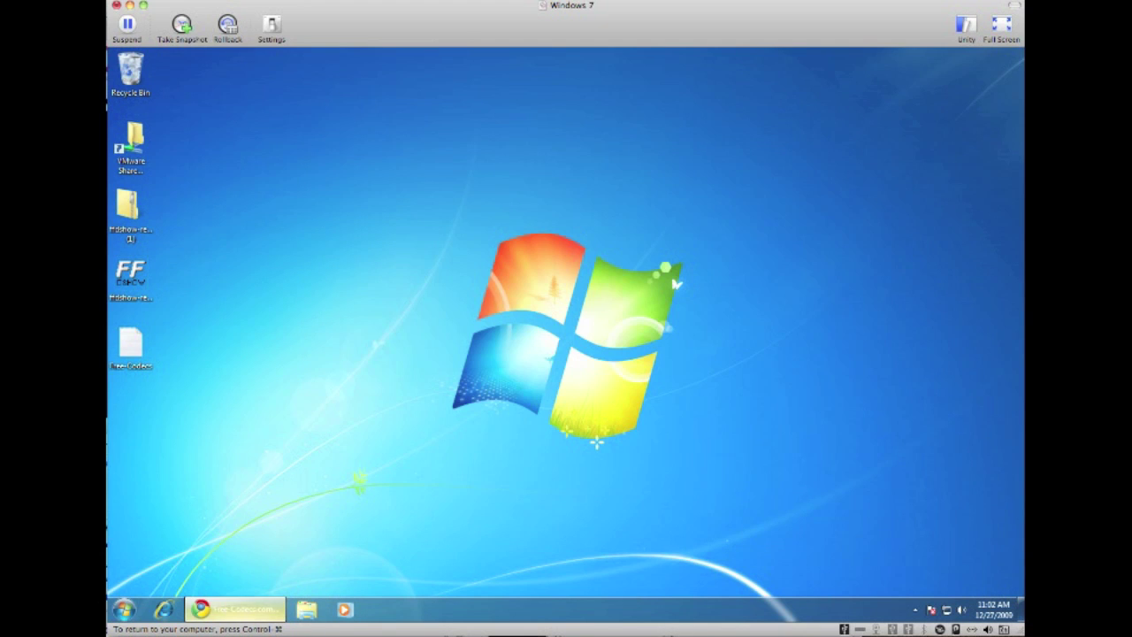
left_click(205, 608)
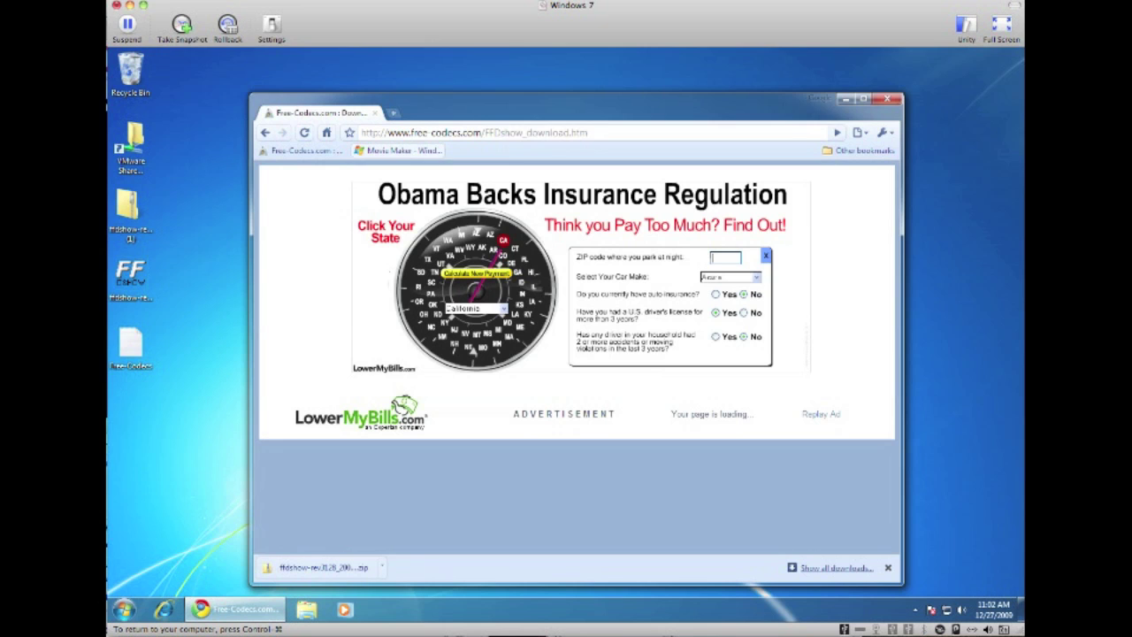
left_click(400, 151)
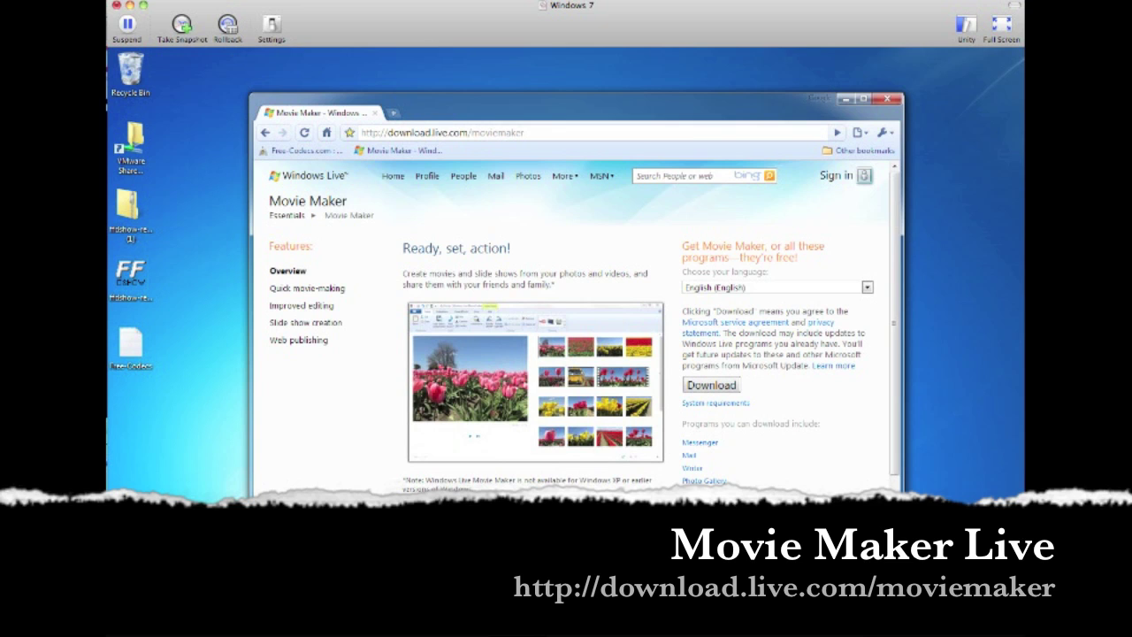
left_click(711, 384)
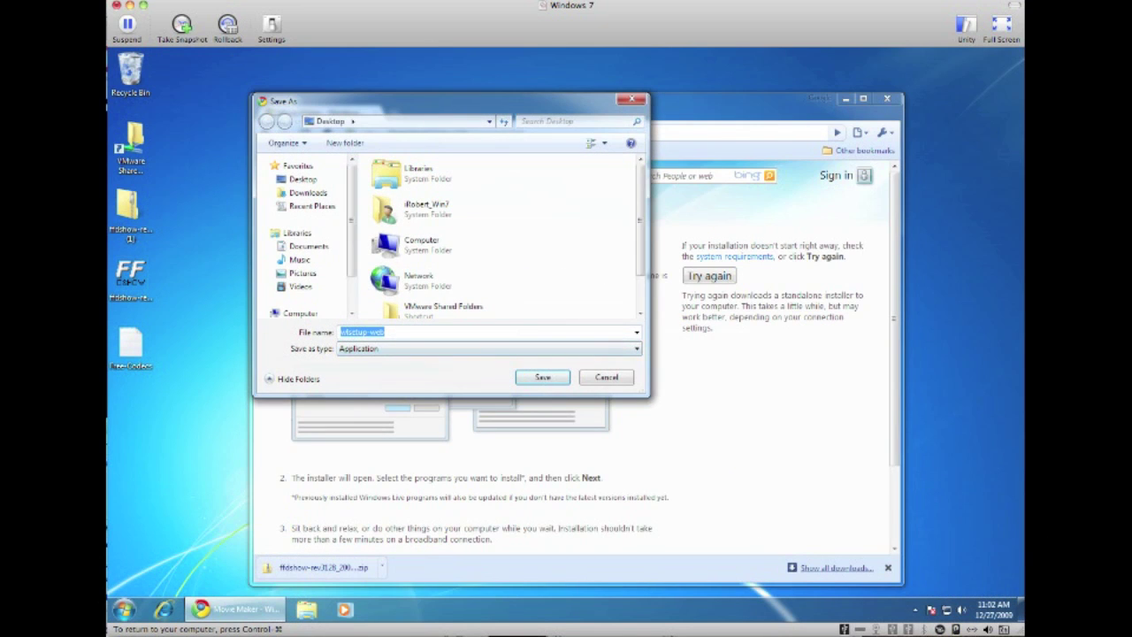
key("Return")
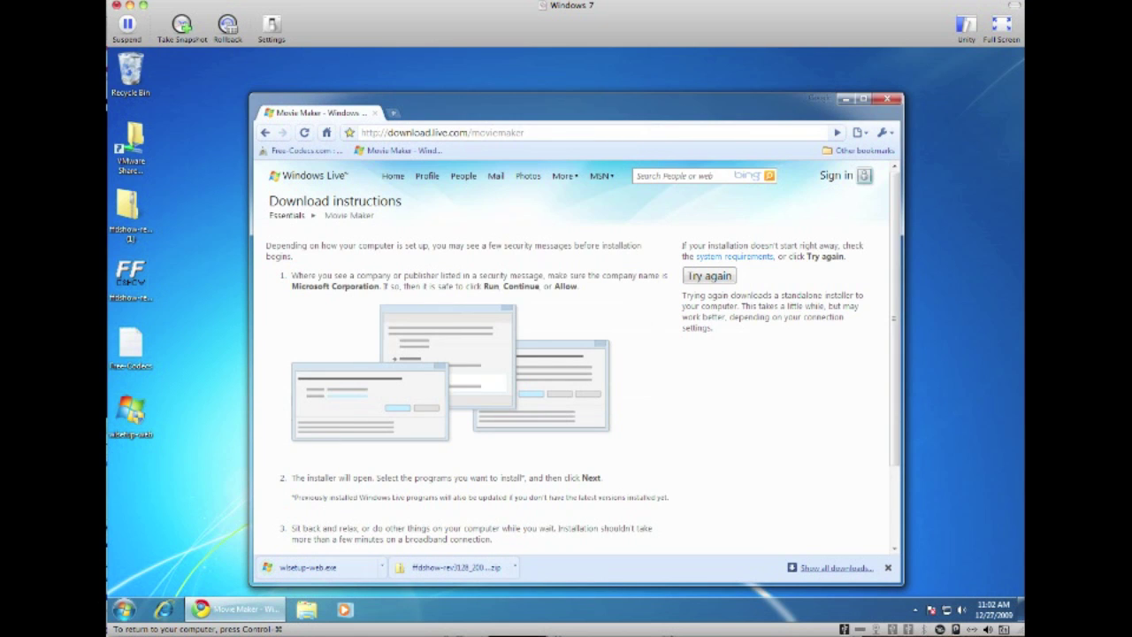
Step: Minimize Chrome and run wlsetup-web, approving the UAC prompt
left_click(845, 98)
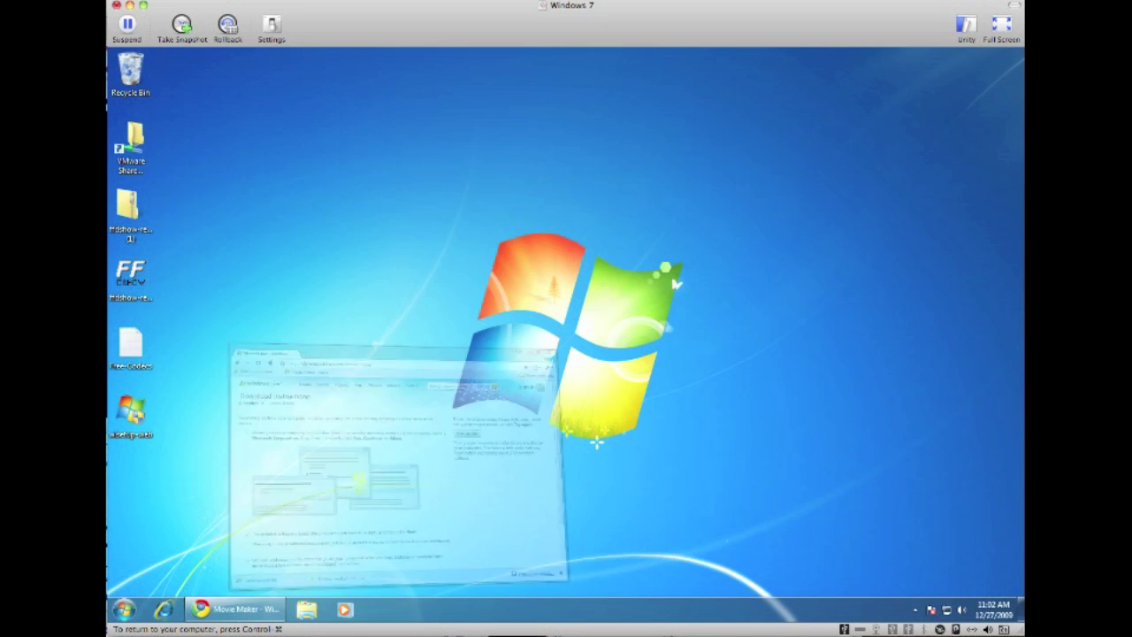
double_click(130, 414)
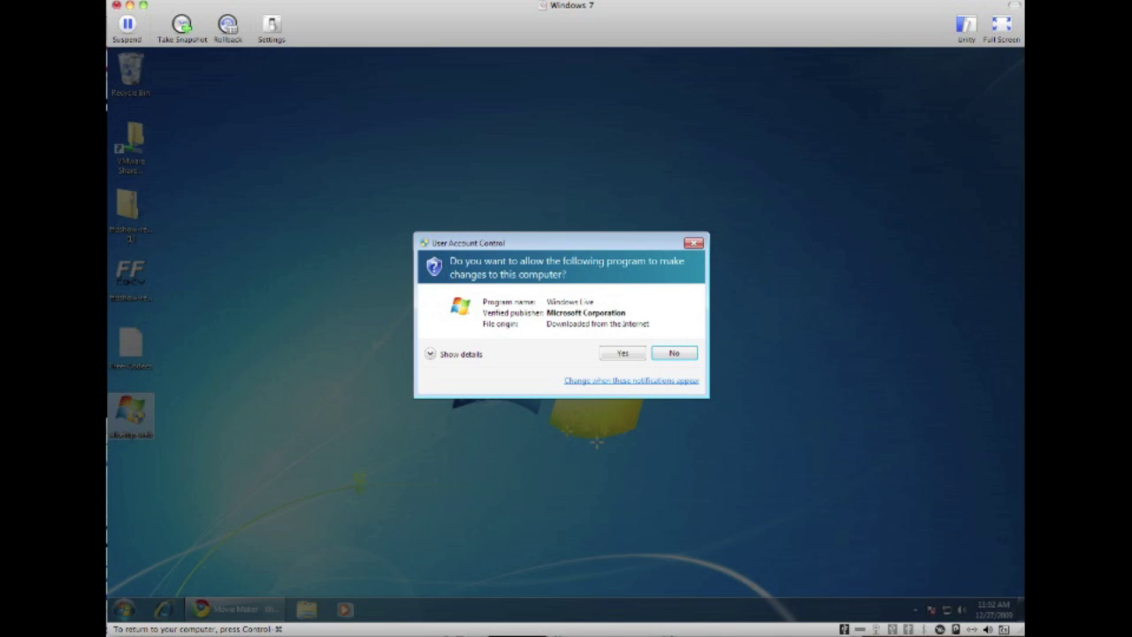
left_click(619, 353)
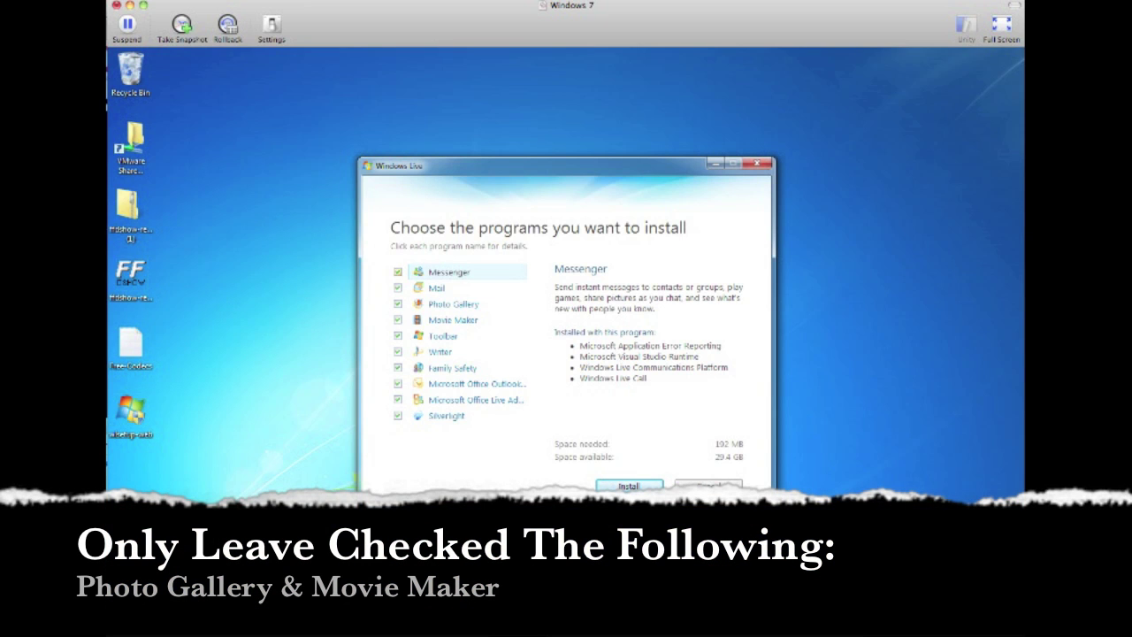
Step: Uncheck every program except Photo Gallery and Movie Maker, then start installing
left_click(397, 272)
left_click(397, 287)
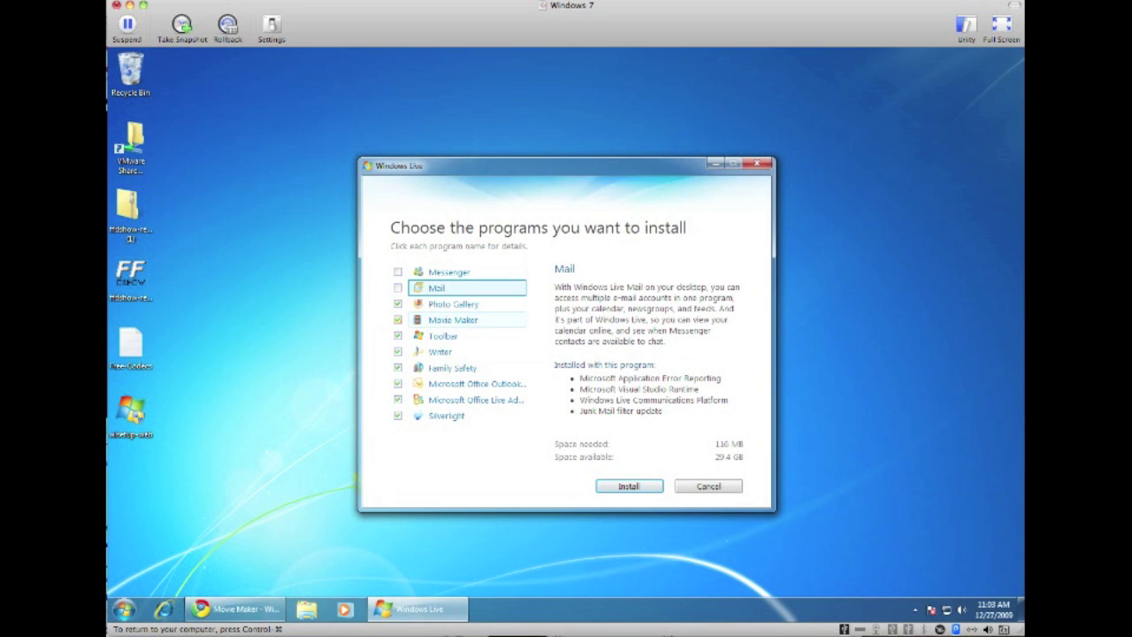
left_click(397, 335)
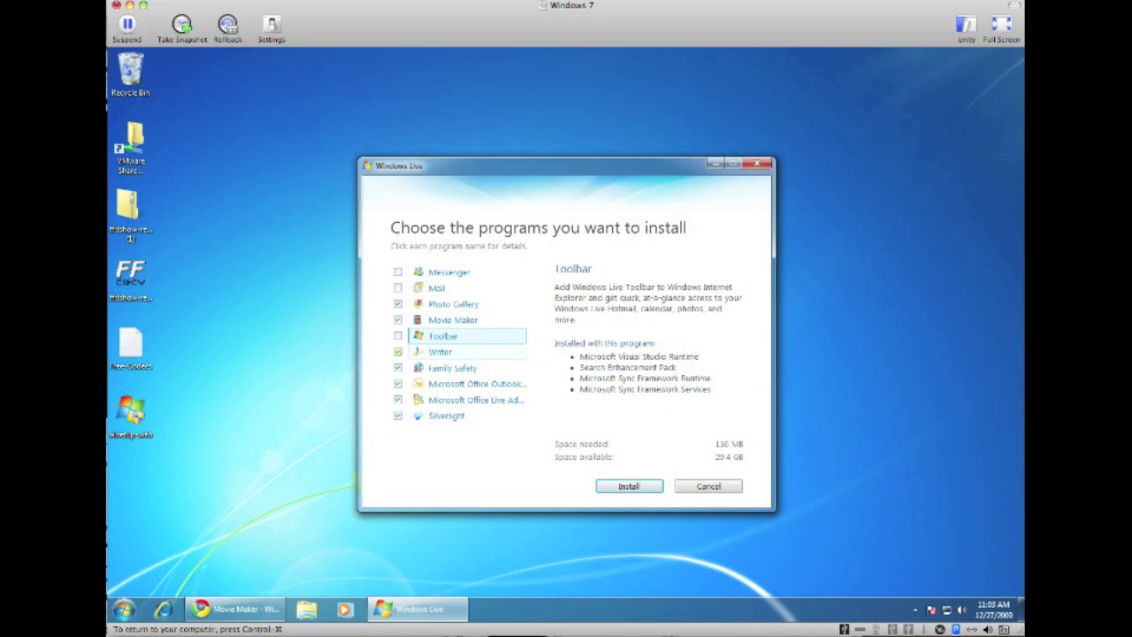
left_click(397, 351)
left_click(397, 367)
left_click(397, 383)
left_click(397, 398)
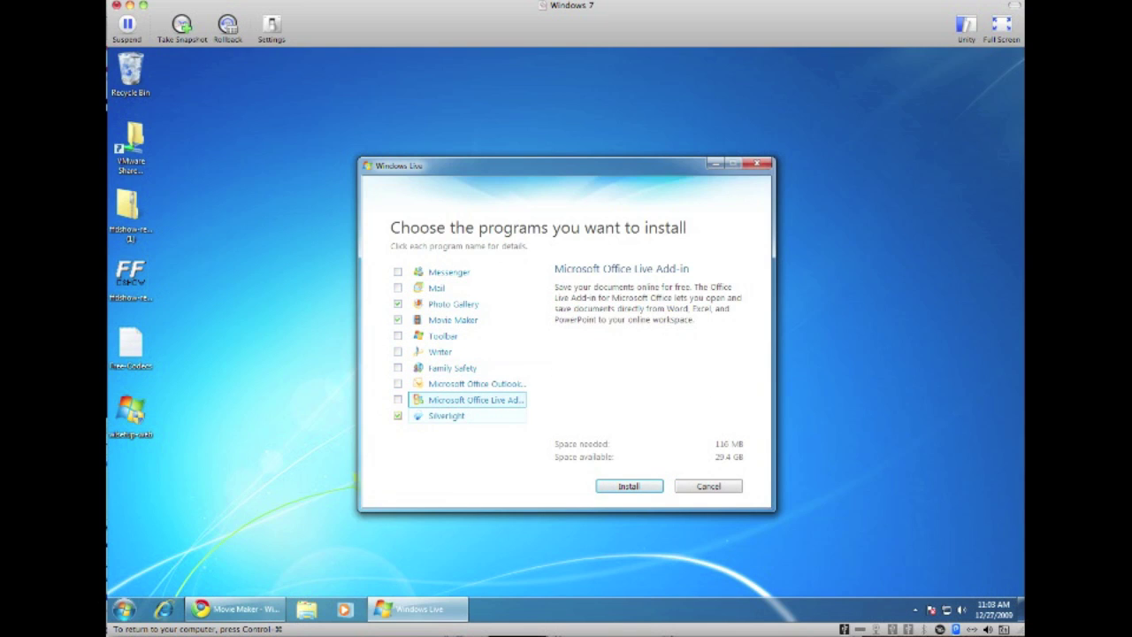
left_click(397, 415)
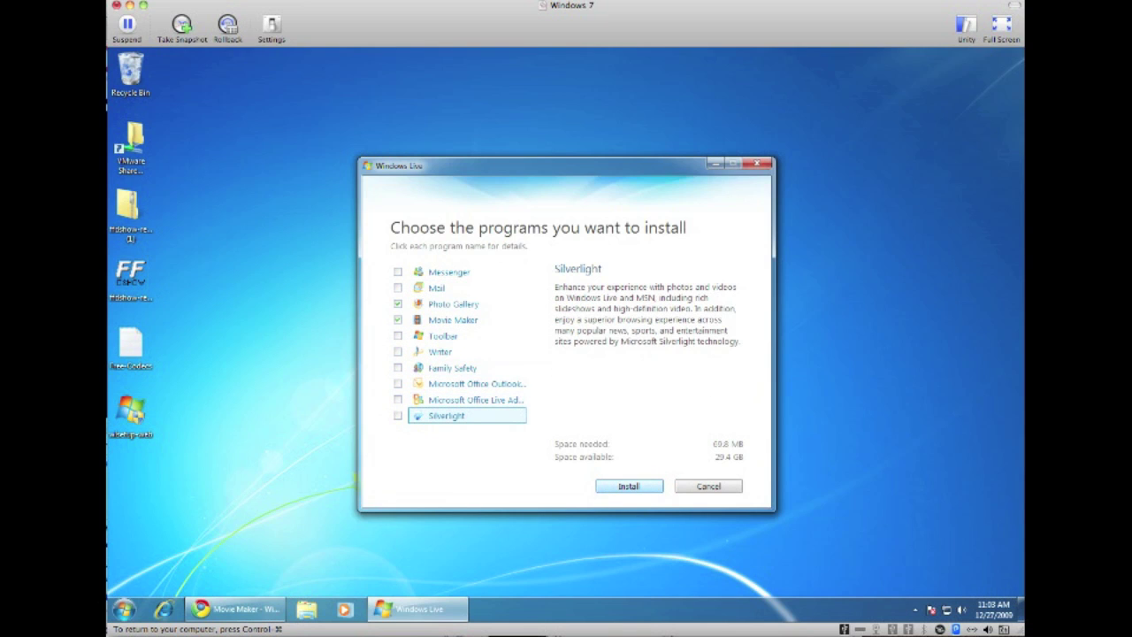
key("Return")
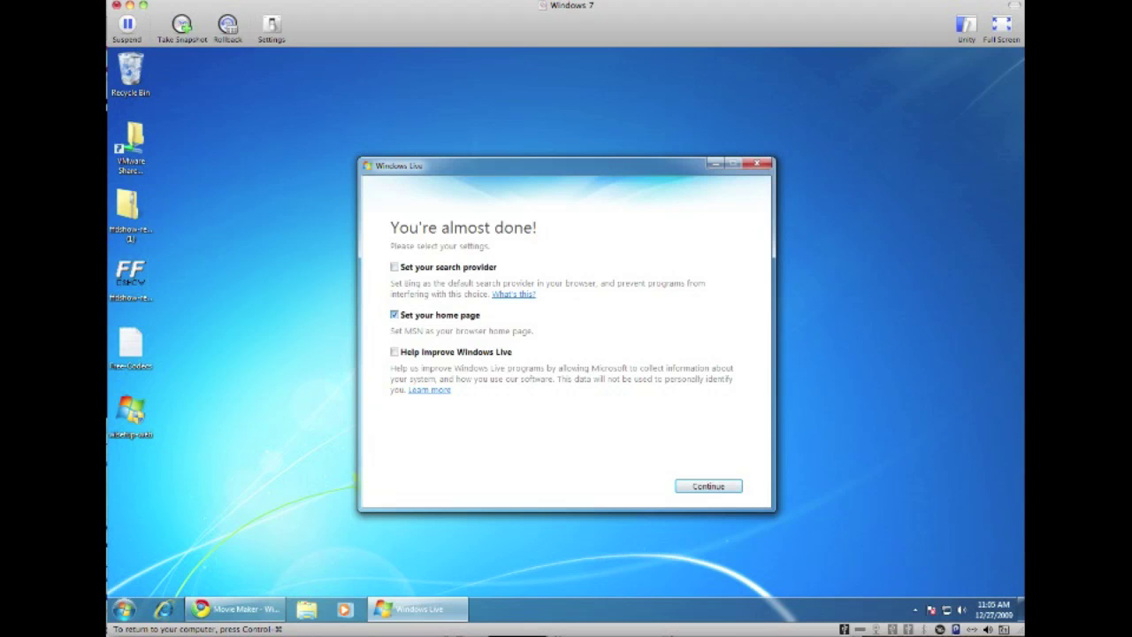
Step: Finish setup, close the Windows Live welcome window and open Computer from Start
left_click(709, 486)
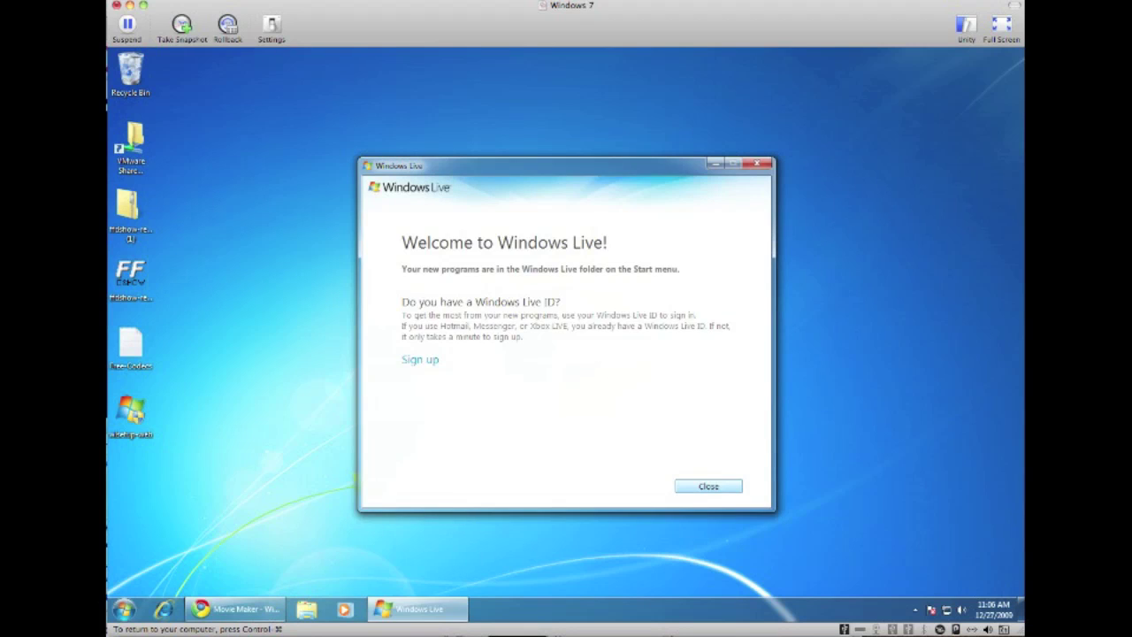
left_click(708, 485)
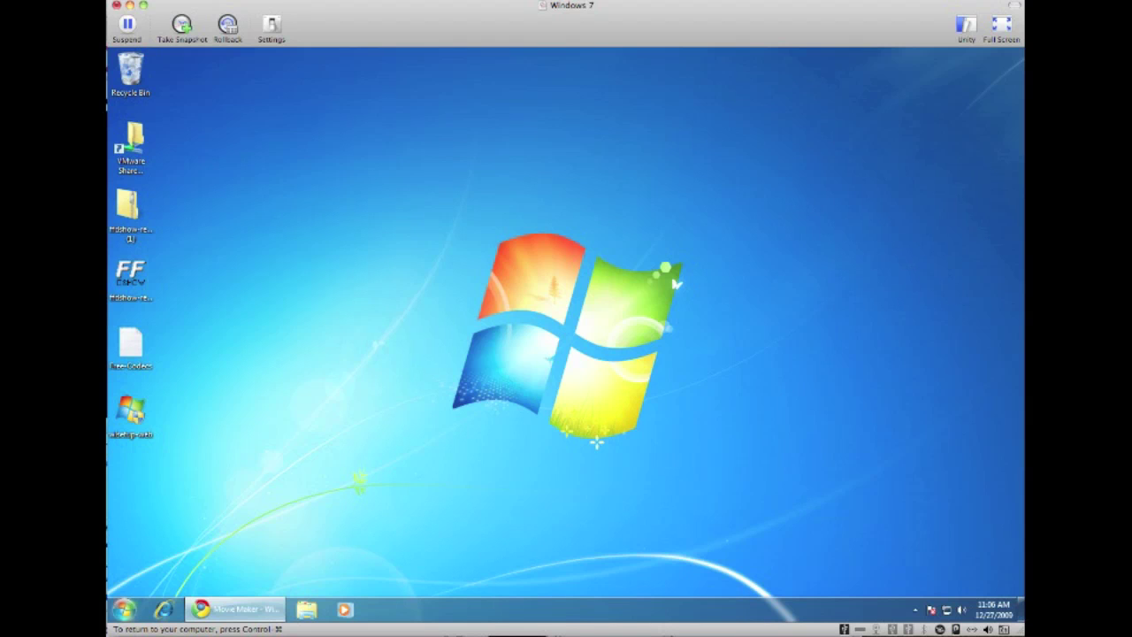
left_click(124, 610)
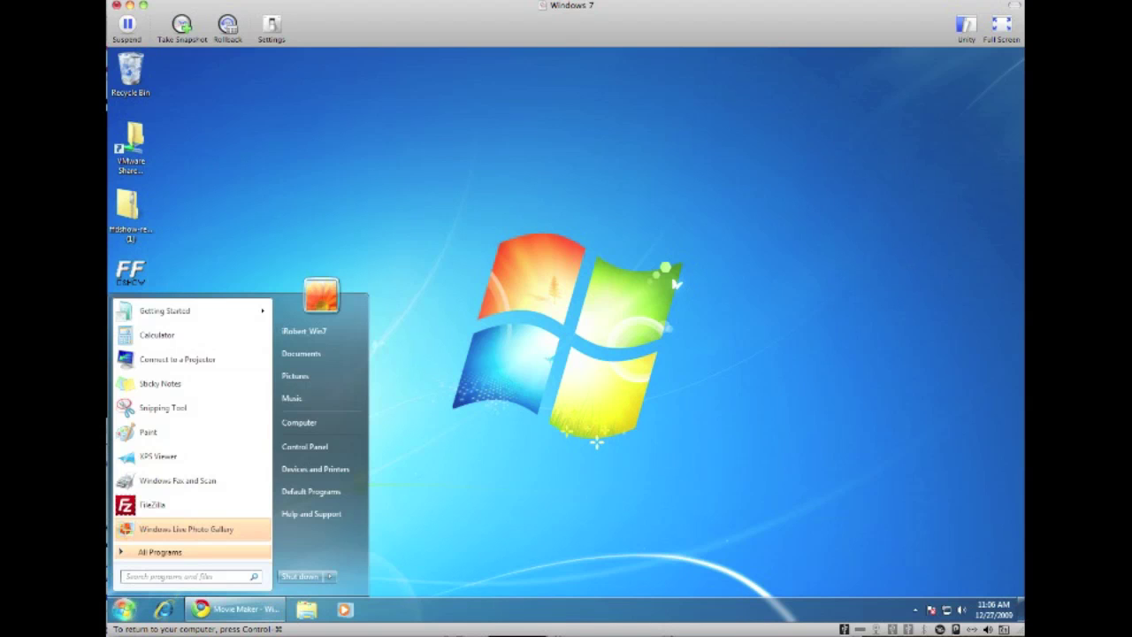
left_click(298, 423)
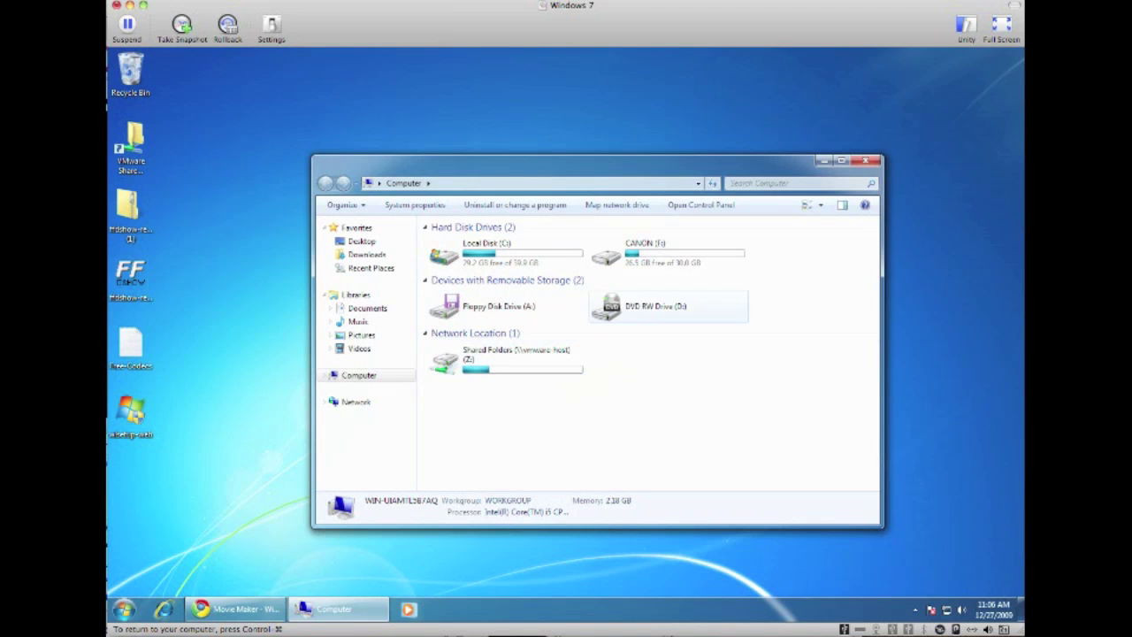
Step: Browse CANON (F:) to the AVCHD\BDMV\STREAM folder
mouse_move(688, 255)
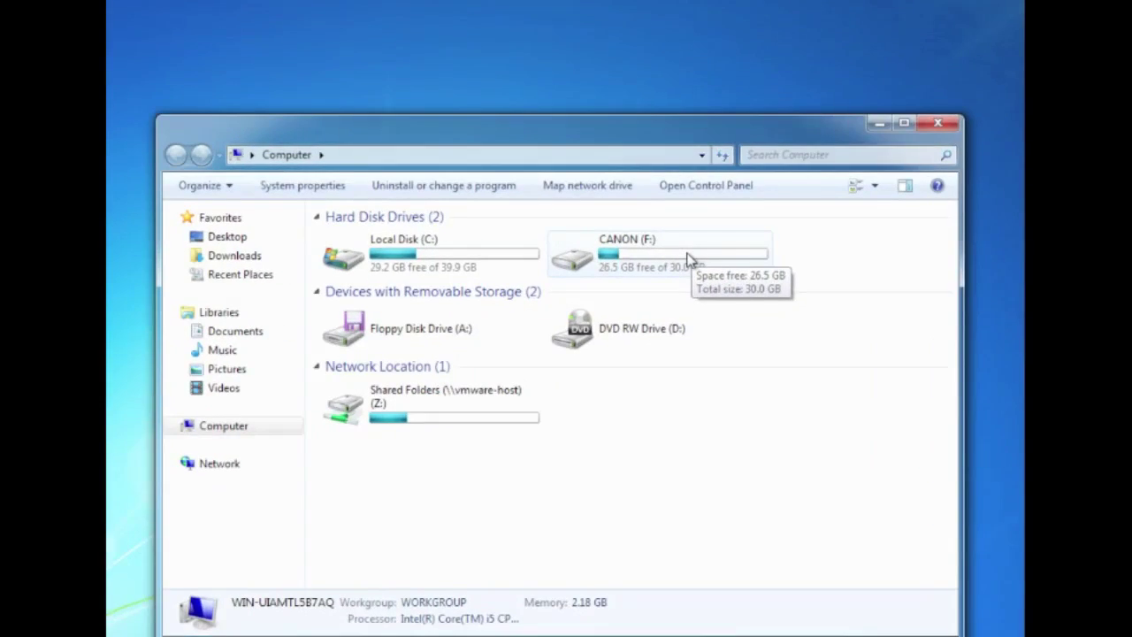
left_click(689, 259)
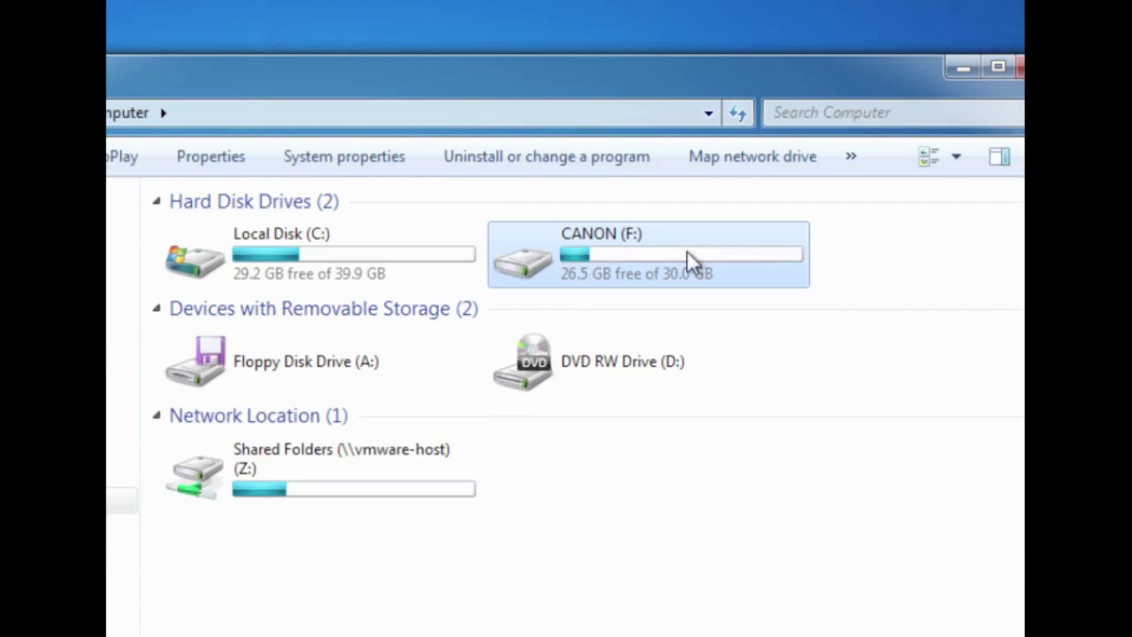
double_click(646, 265)
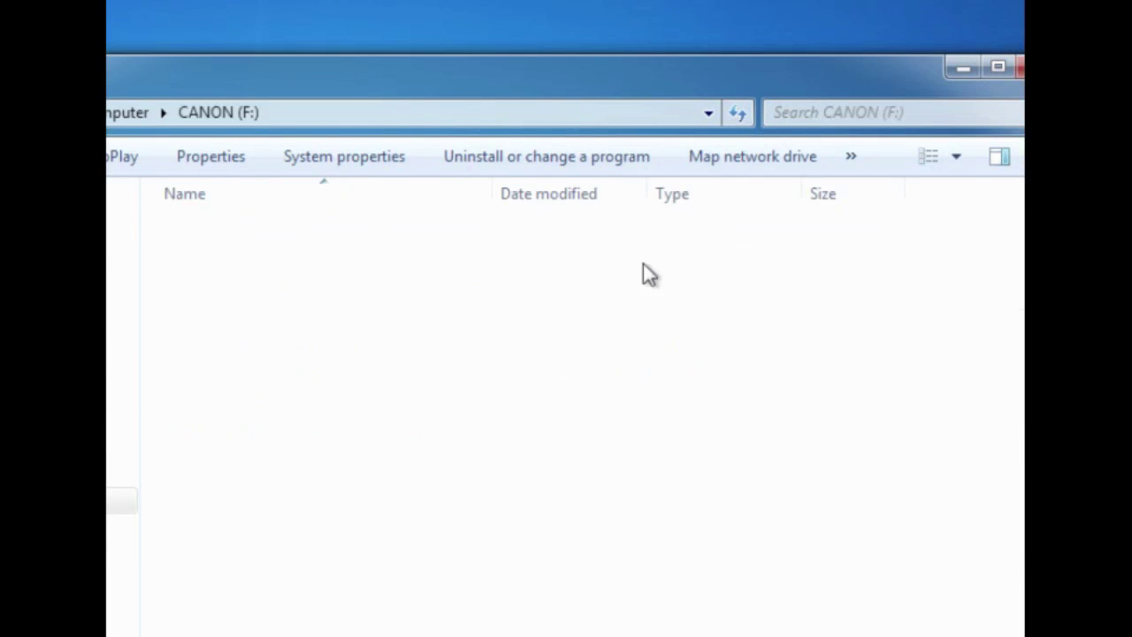
double_click(306, 235)
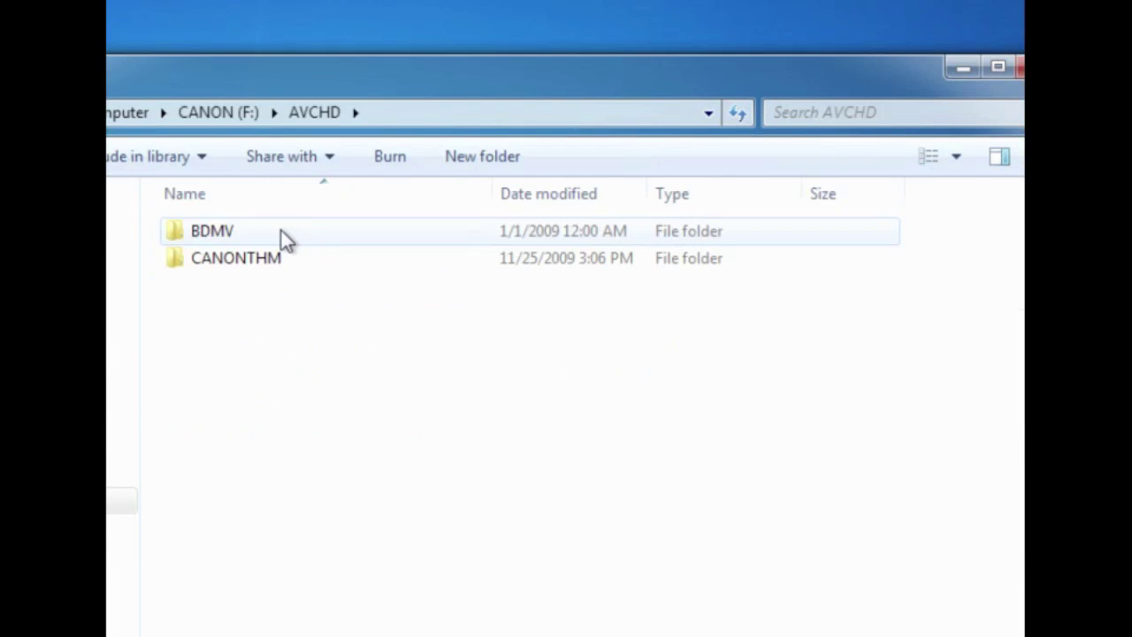
double_click(283, 234)
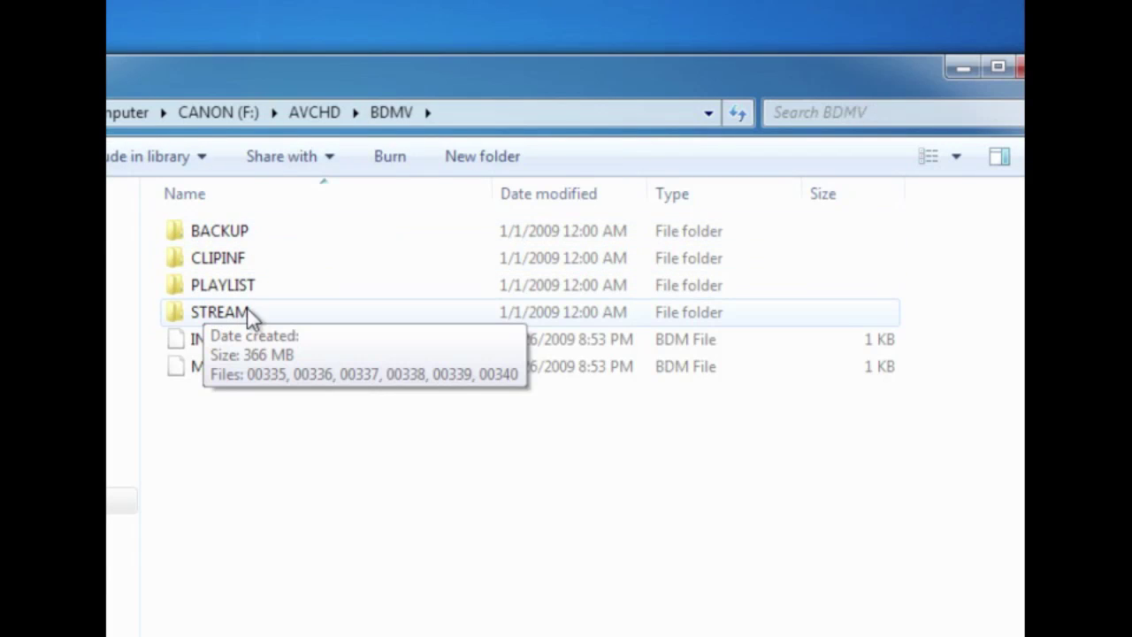
double_click(283, 309)
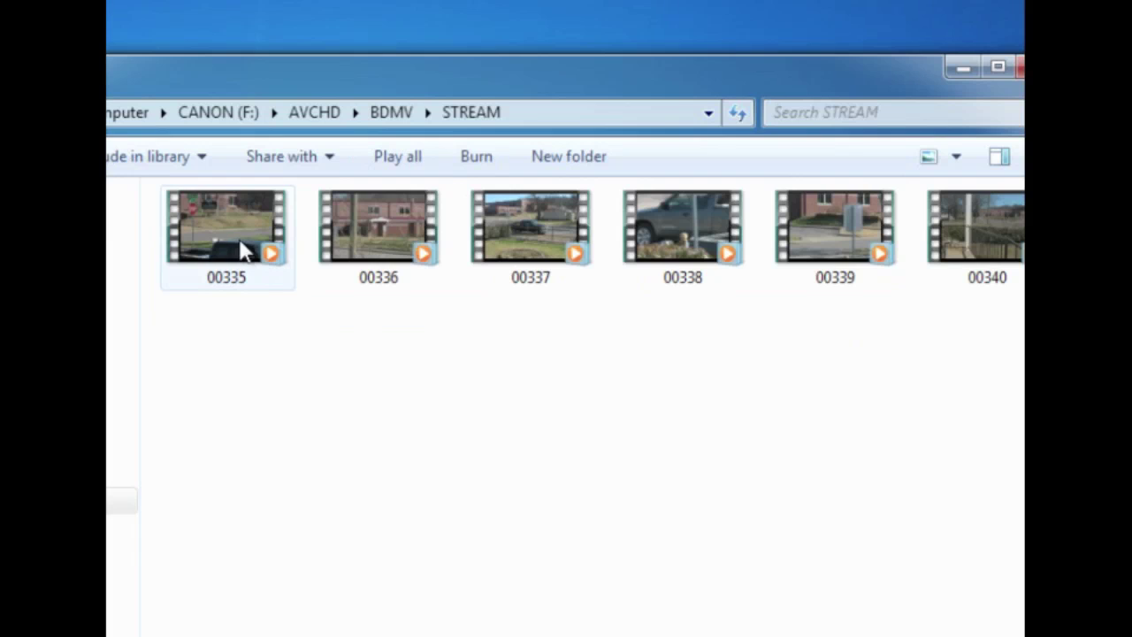
Step: Copy clip 00335 from the STREAM folder
right_click(222, 237)
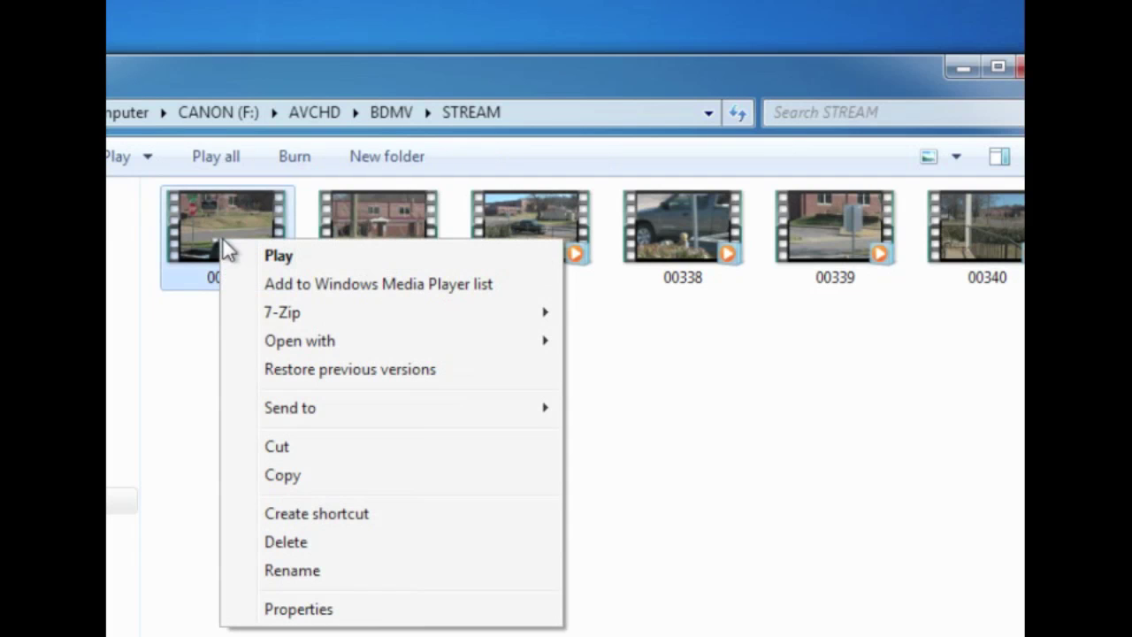
left_click(325, 476)
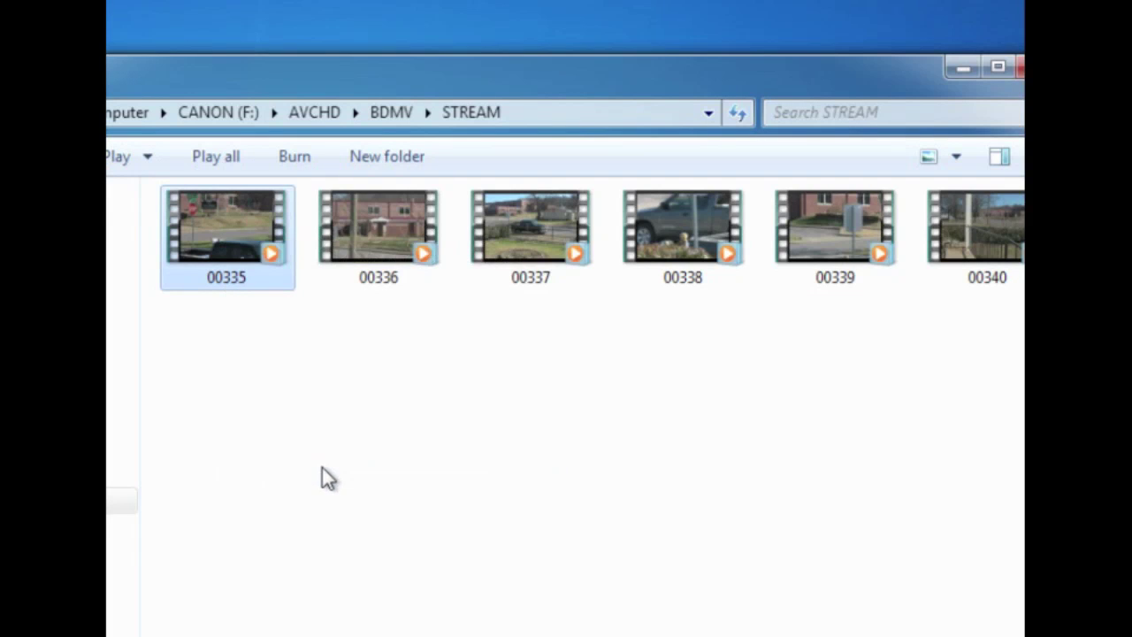
key("super")
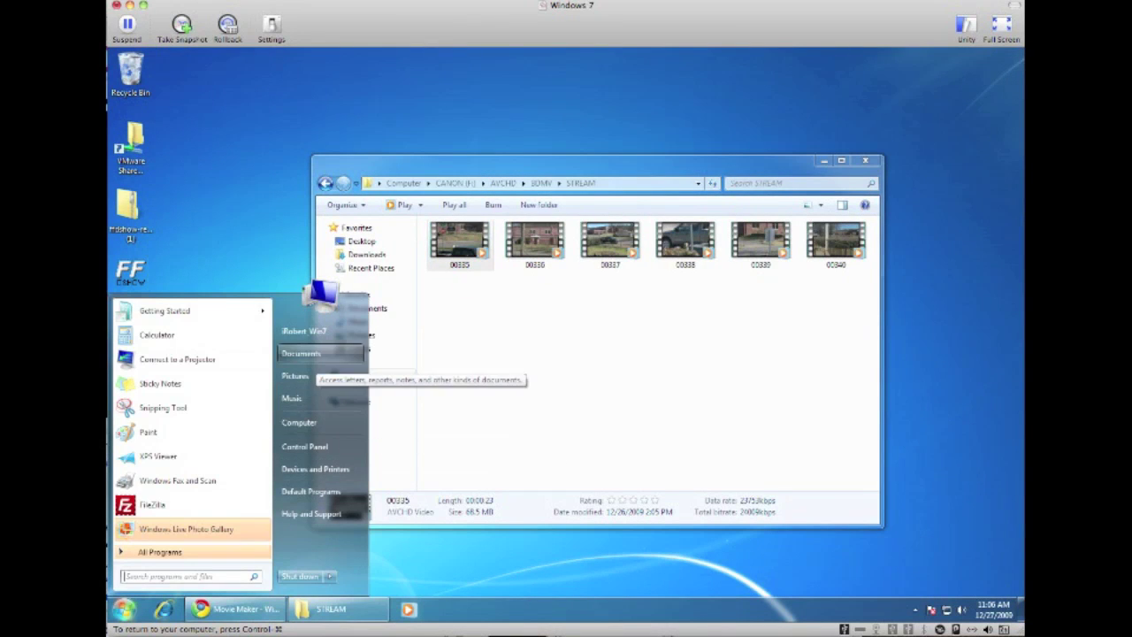
Step: Paste clip 00335 into the Canon Videos folder of the Videos library
left_click(301, 353)
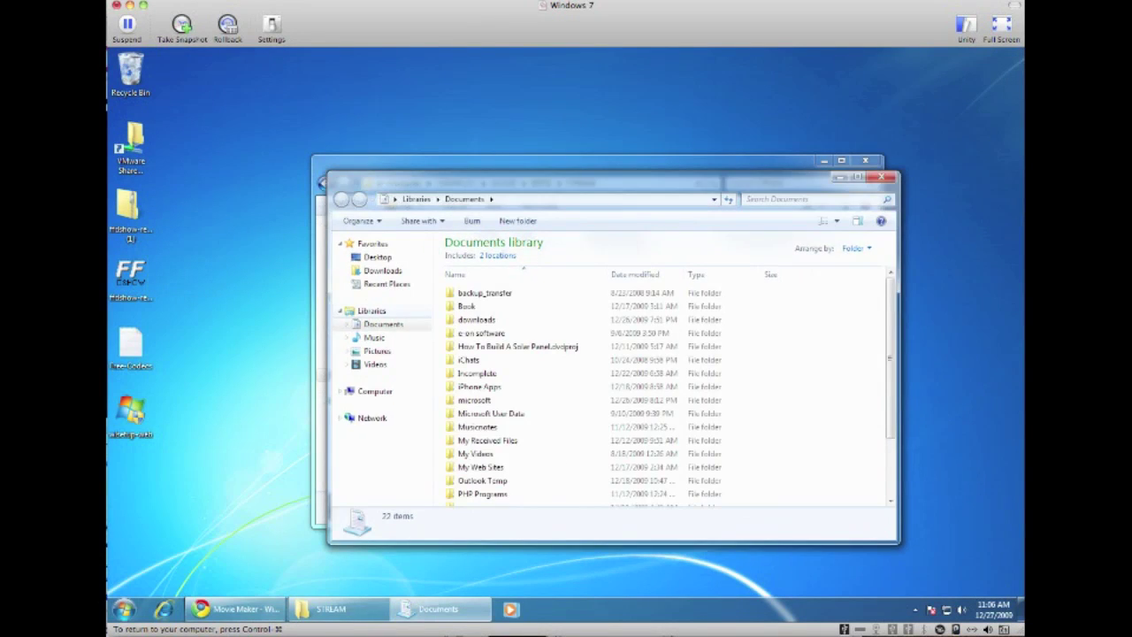
left_click(375, 363)
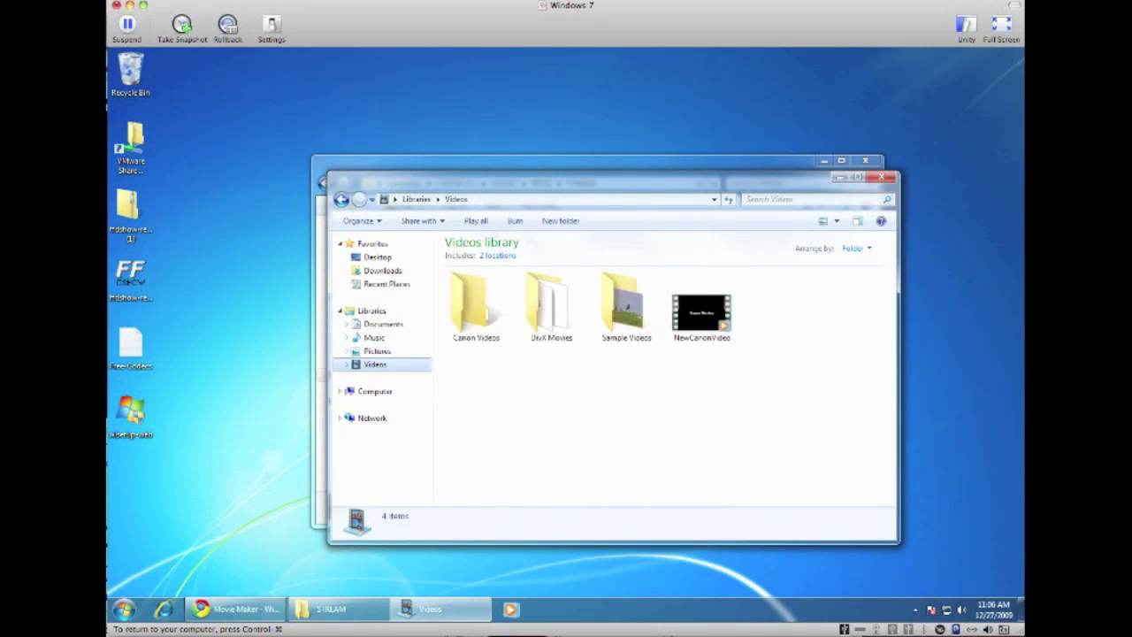
double_click(475, 305)
right_click(478, 317)
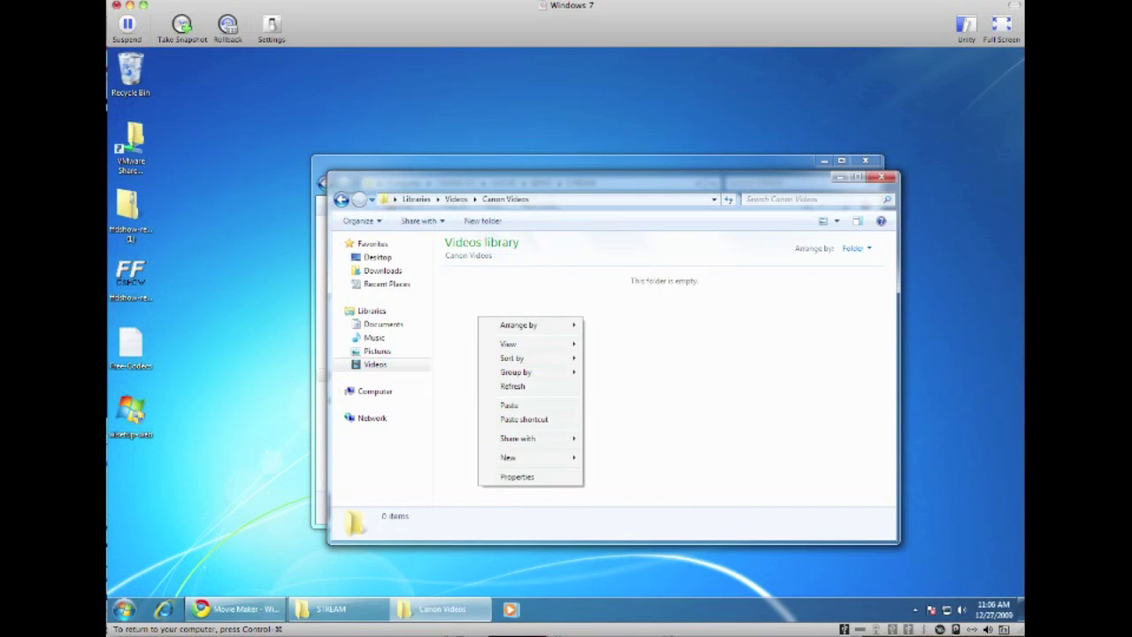
left_click(509, 405)
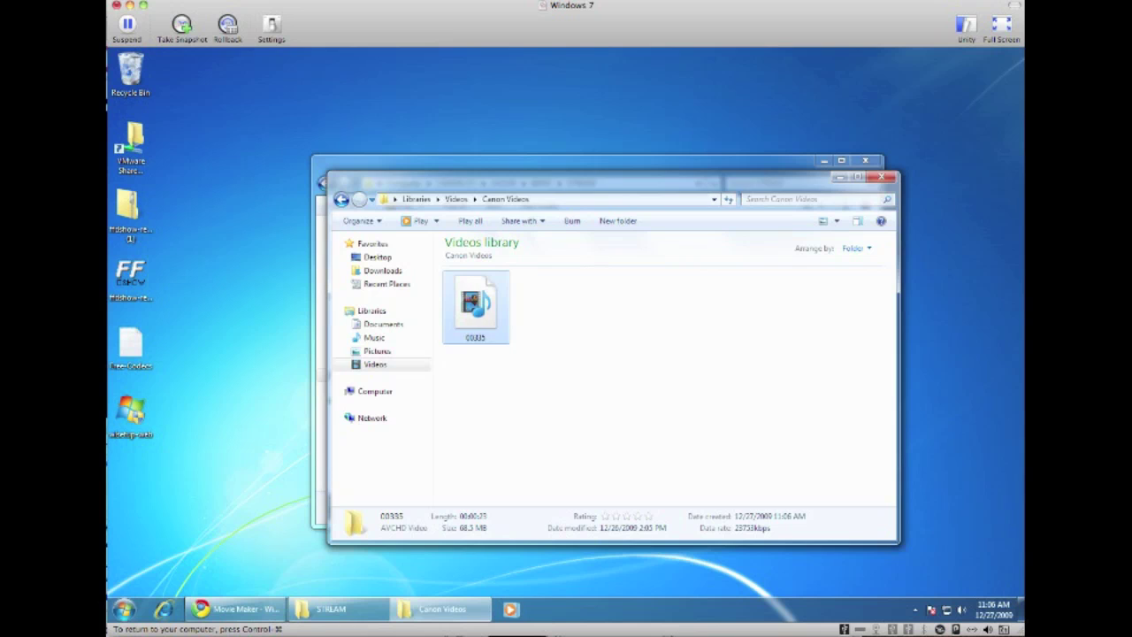
Step: Close the STREAM window and move the Canon Videos window up and right
key("alt+Tab")
left_click(863, 163)
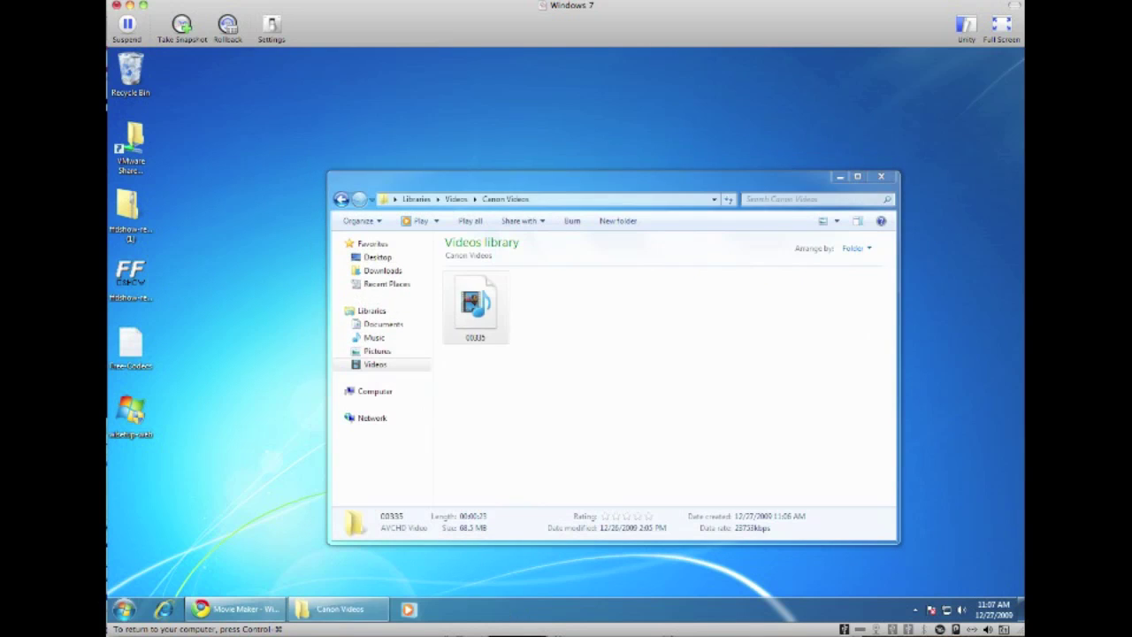
left_click_drag(704, 191, 792, 149)
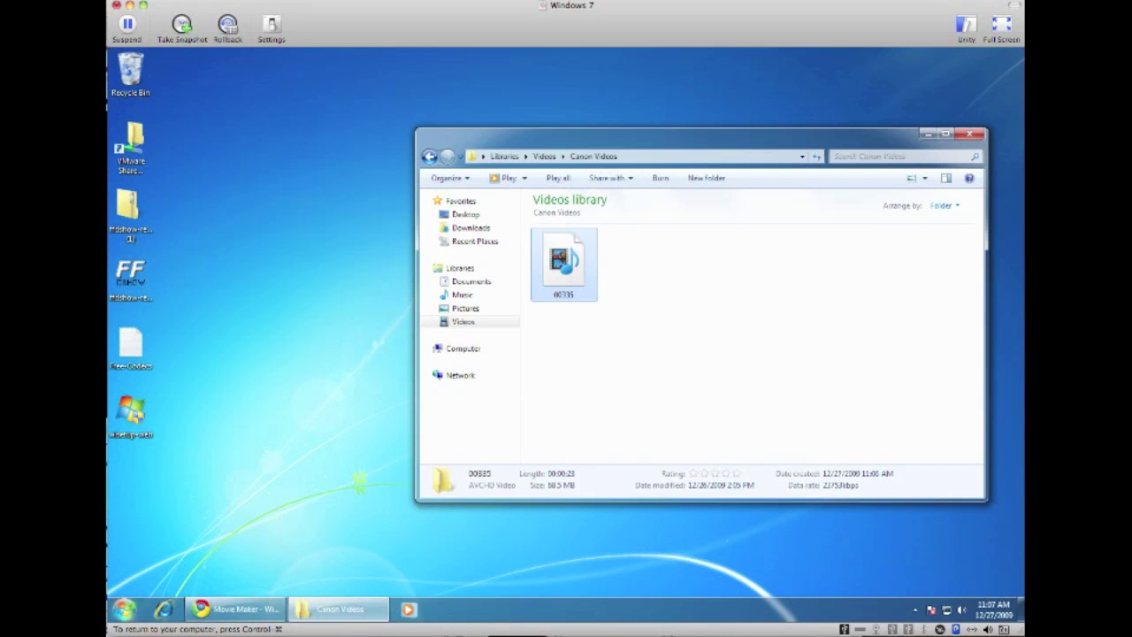
left_click(123, 608)
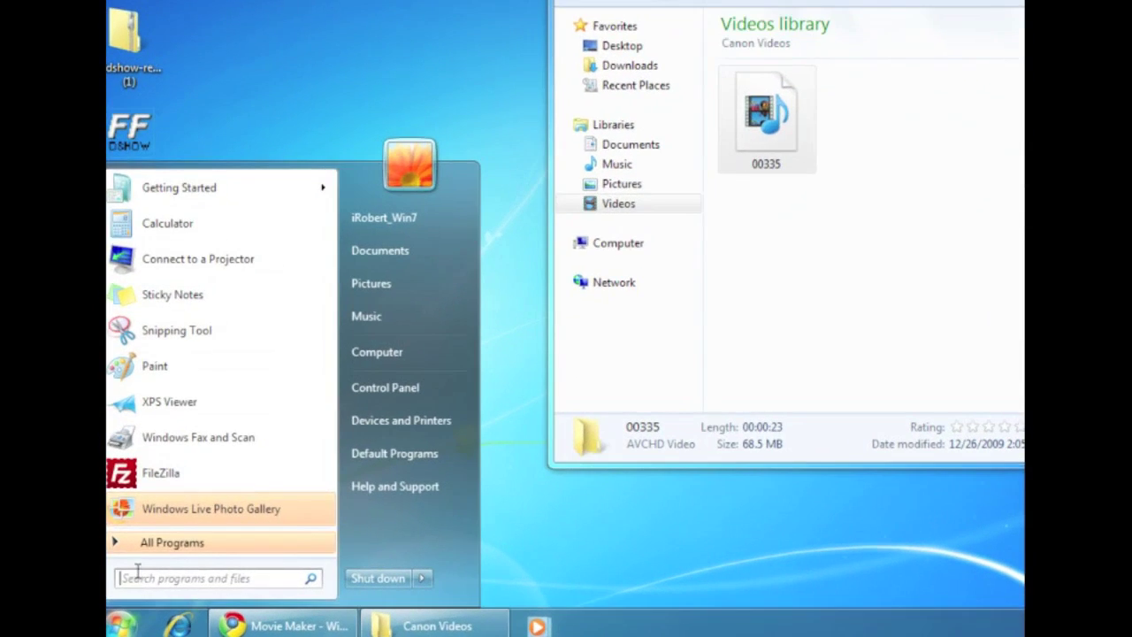
Step: Expand the Windows Live group in All Programs and launch Windows Live Movie Maker
key("Escape")
left_click(122, 626)
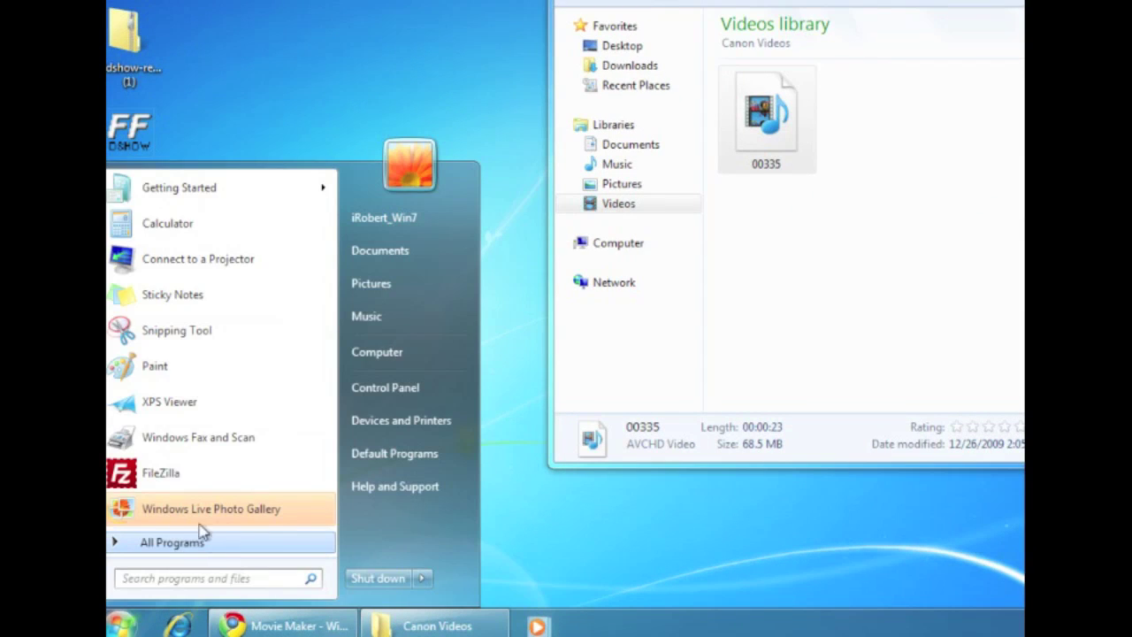
left_click(196, 534)
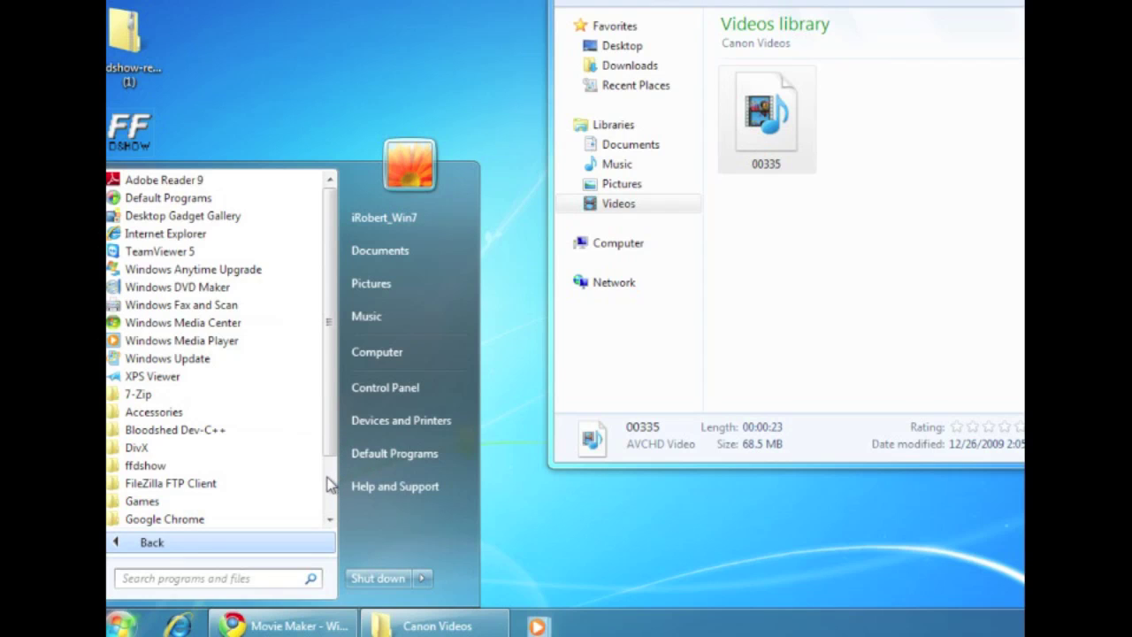
key("Escape")
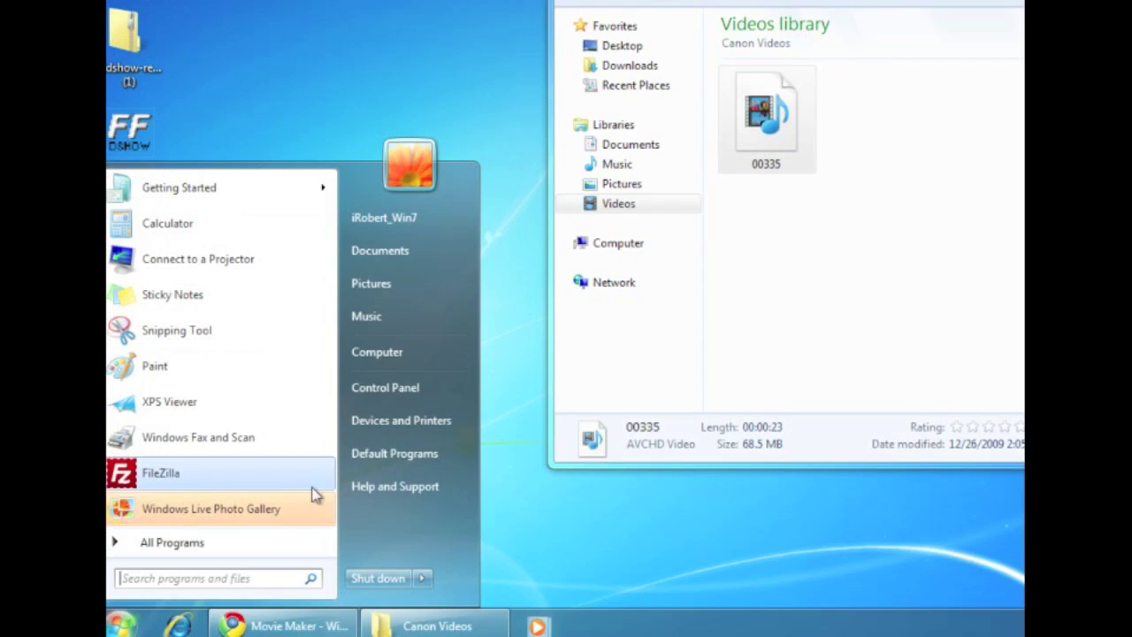
left_click(216, 550)
scroll(212, 526, "down", 2)
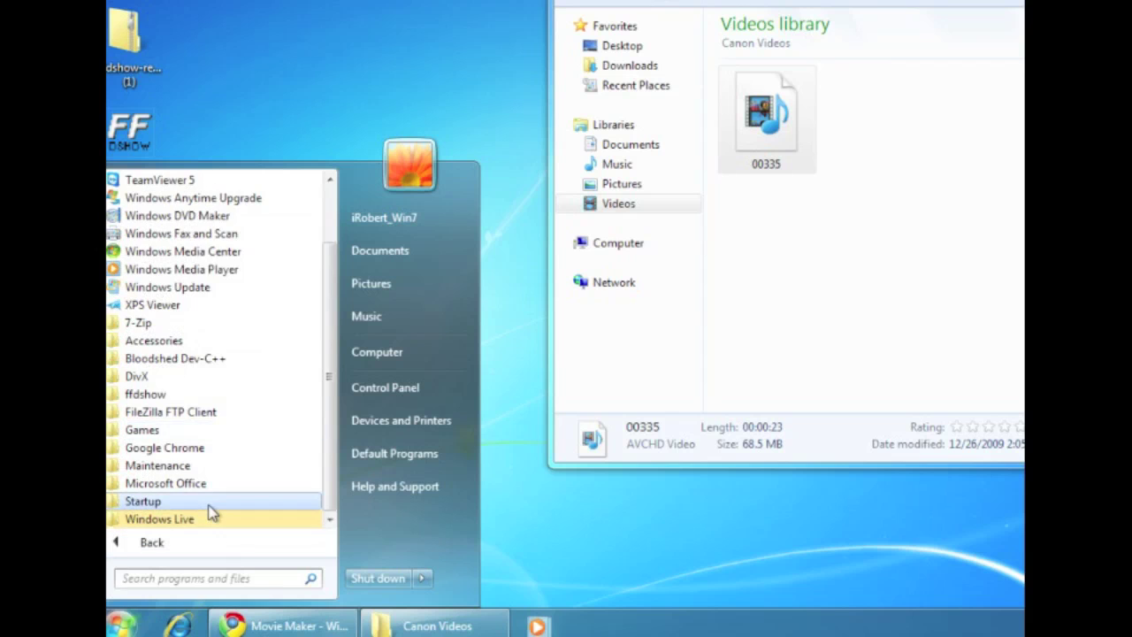
left_click(212, 520)
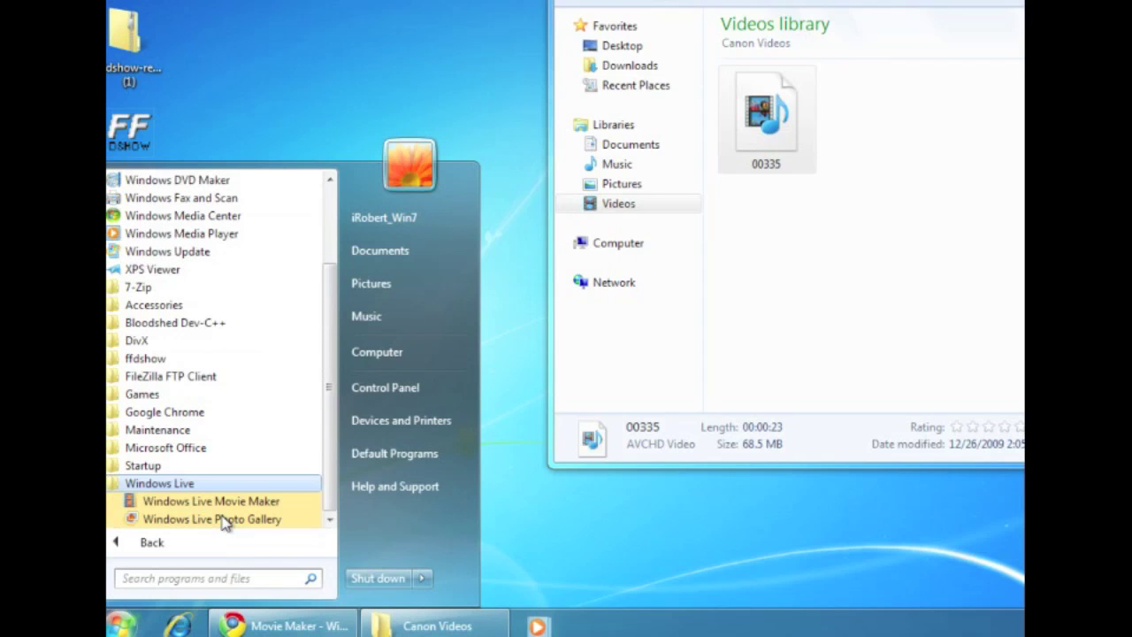
left_click(220, 501)
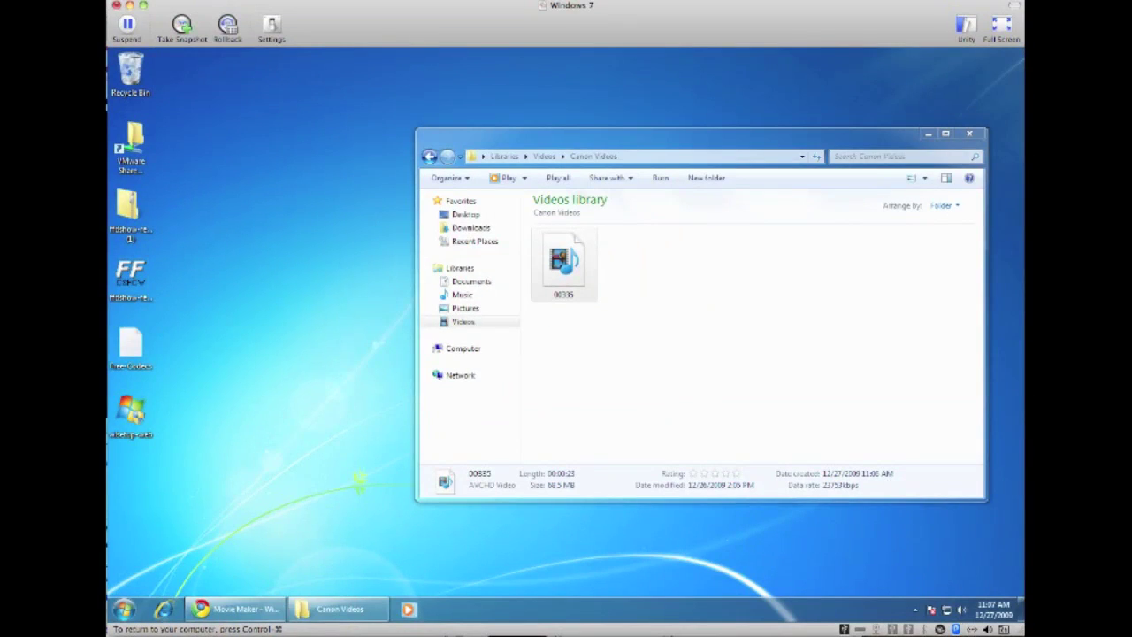
key("super")
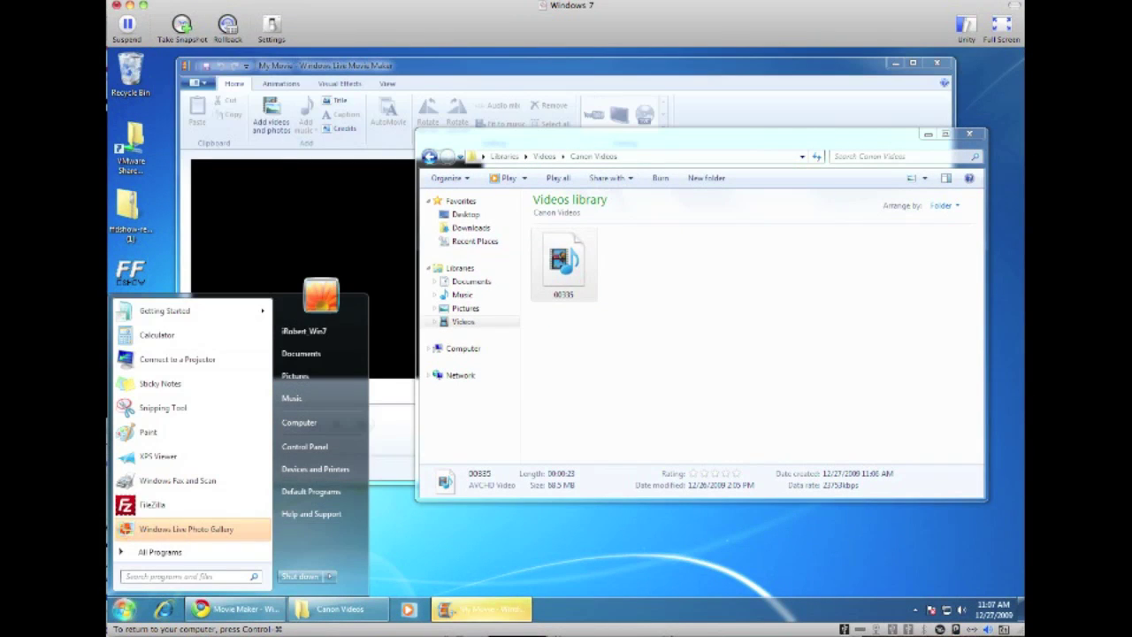
Step: Arrange the windows and drag clip 00335 from Canon Videos onto the Movie Maker storyboard
left_click_drag(627, 70, 607, 72)
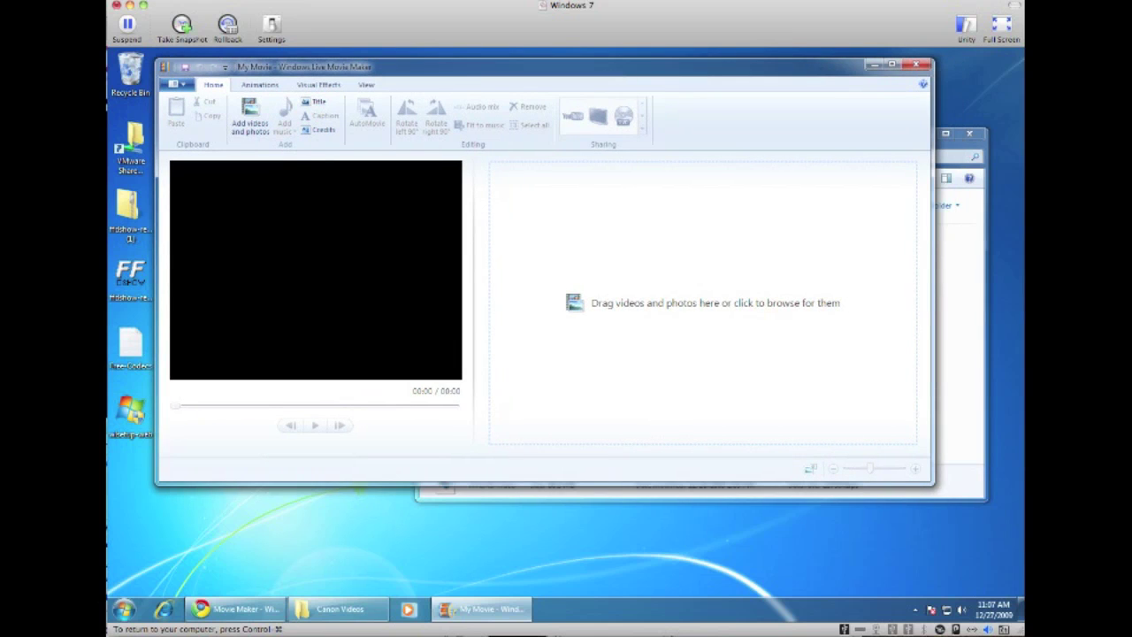
left_click(339, 608)
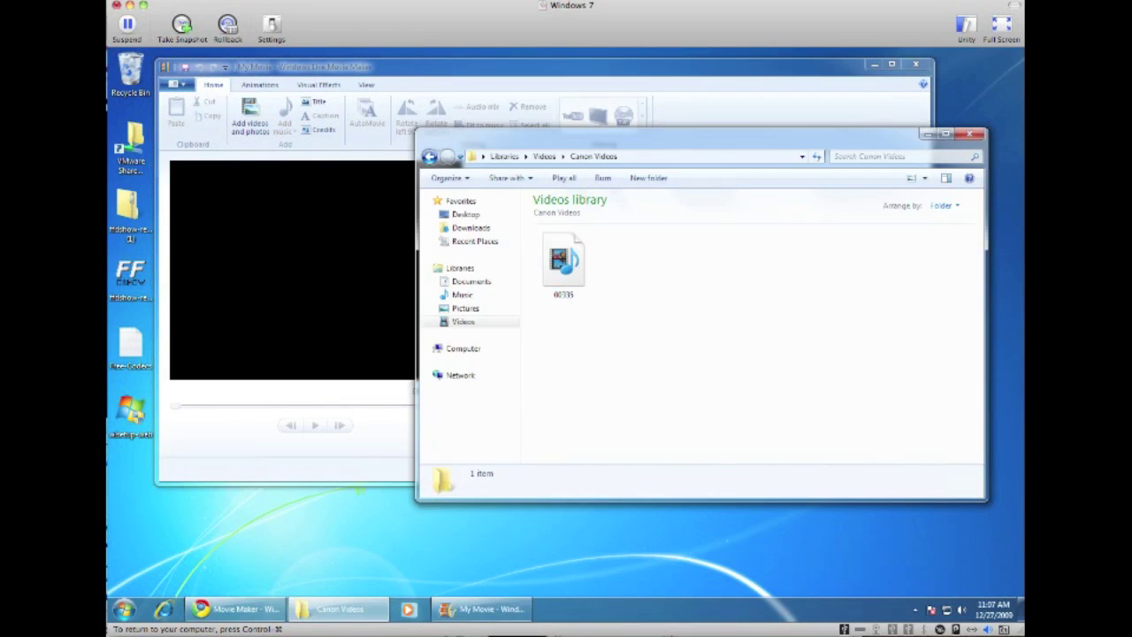
left_click_drag(728, 151, 764, 288)
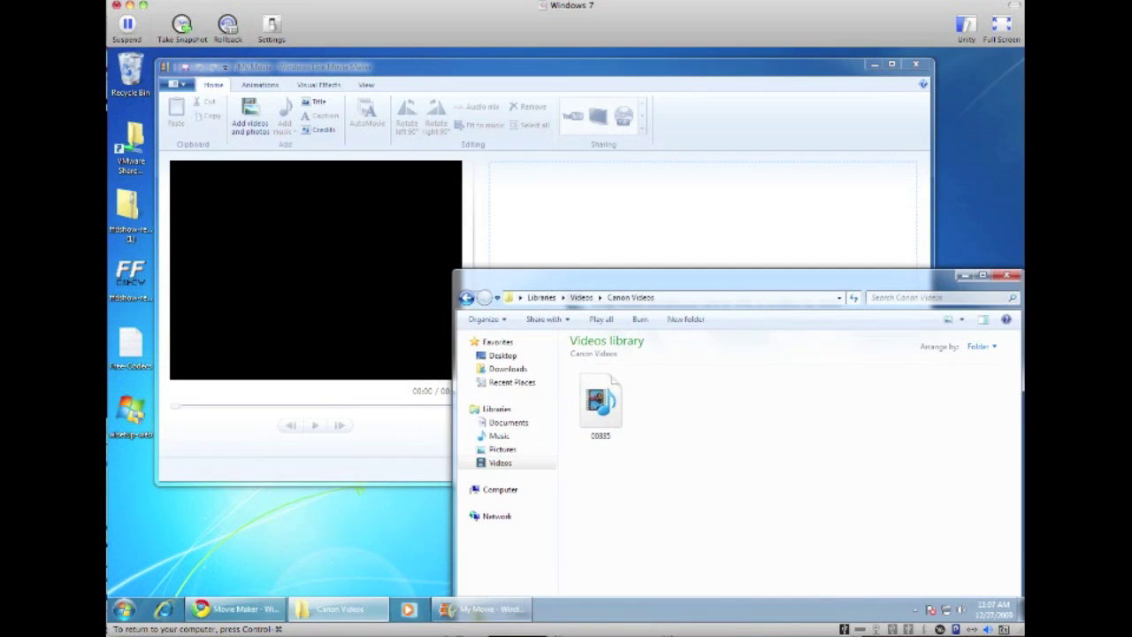
left_click(600, 403)
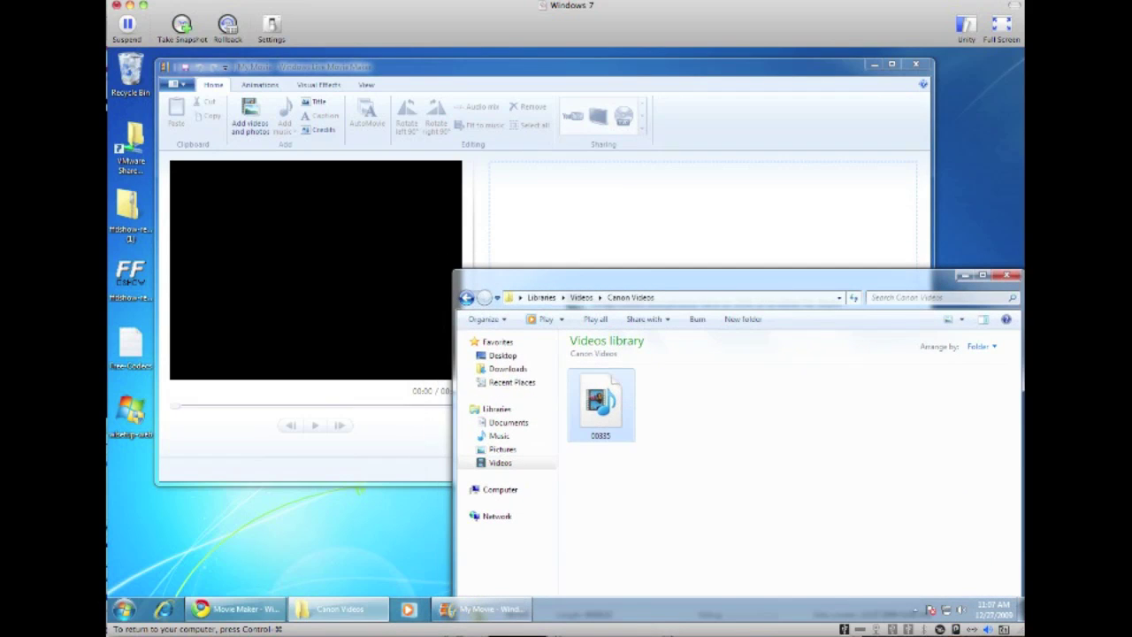
left_click_drag(600, 402, 532, 196)
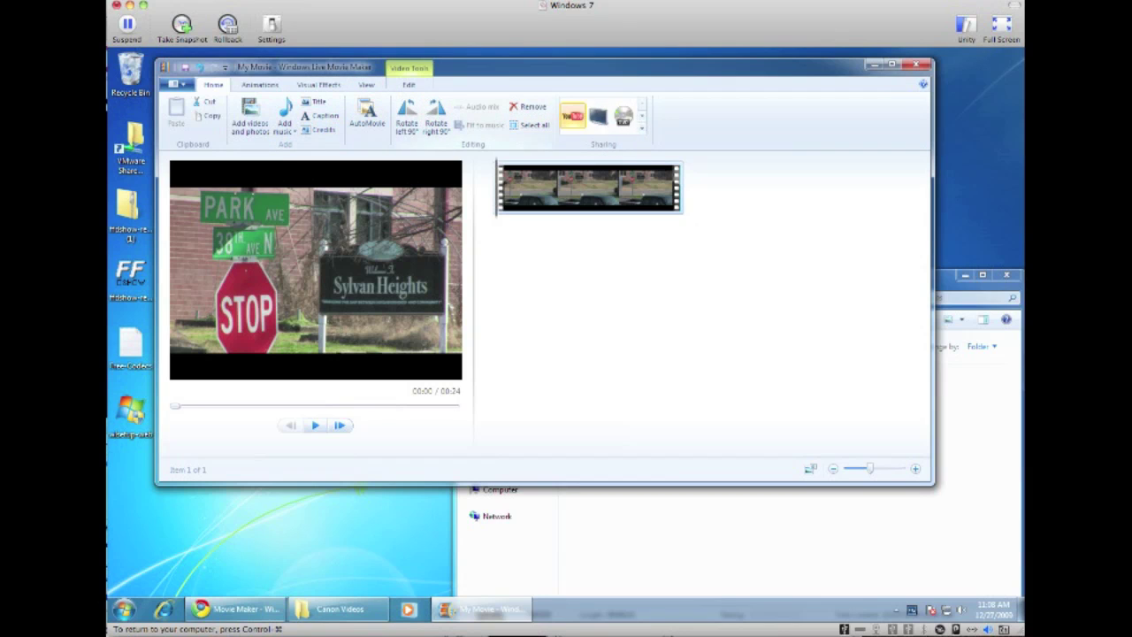
left_click(572, 116)
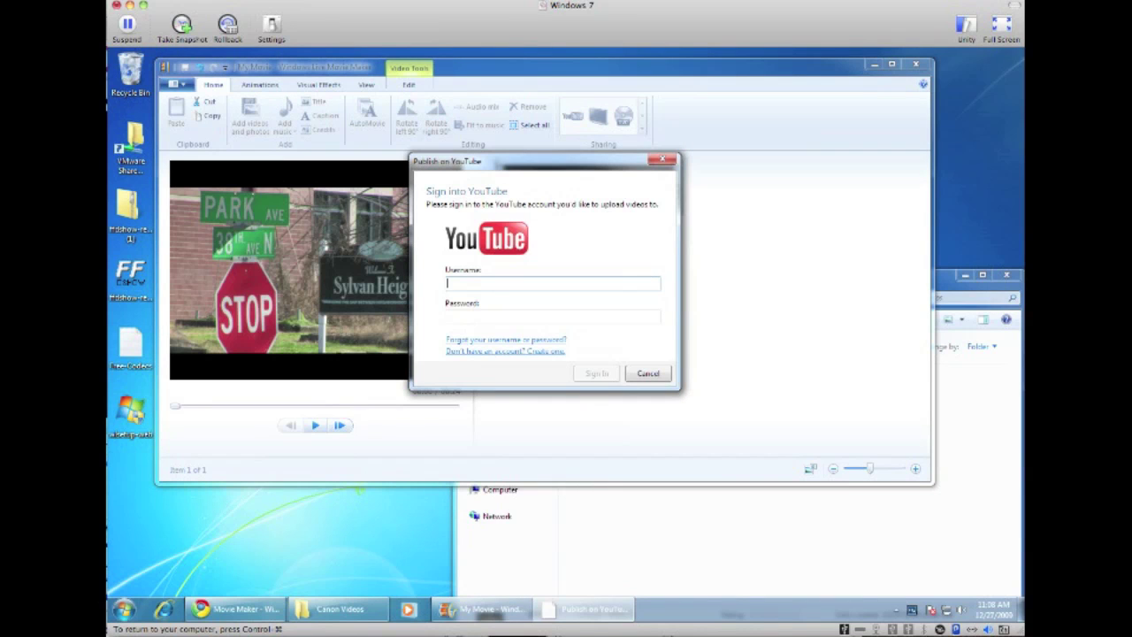
type("jfksdjfksdjf")
left_click(648, 372)
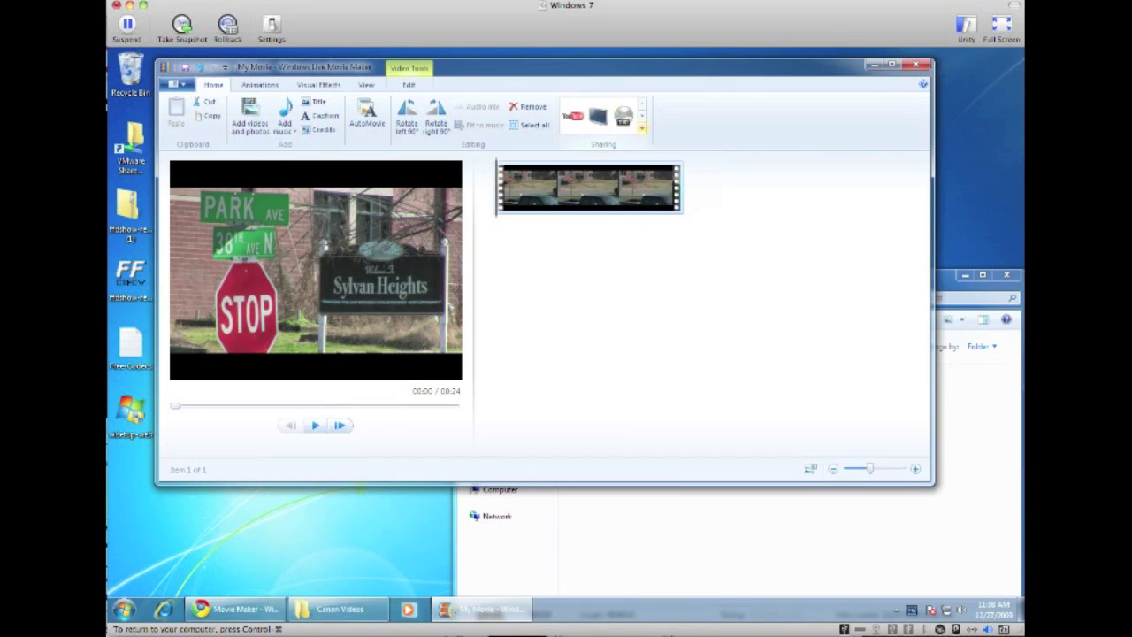
left_click(642, 128)
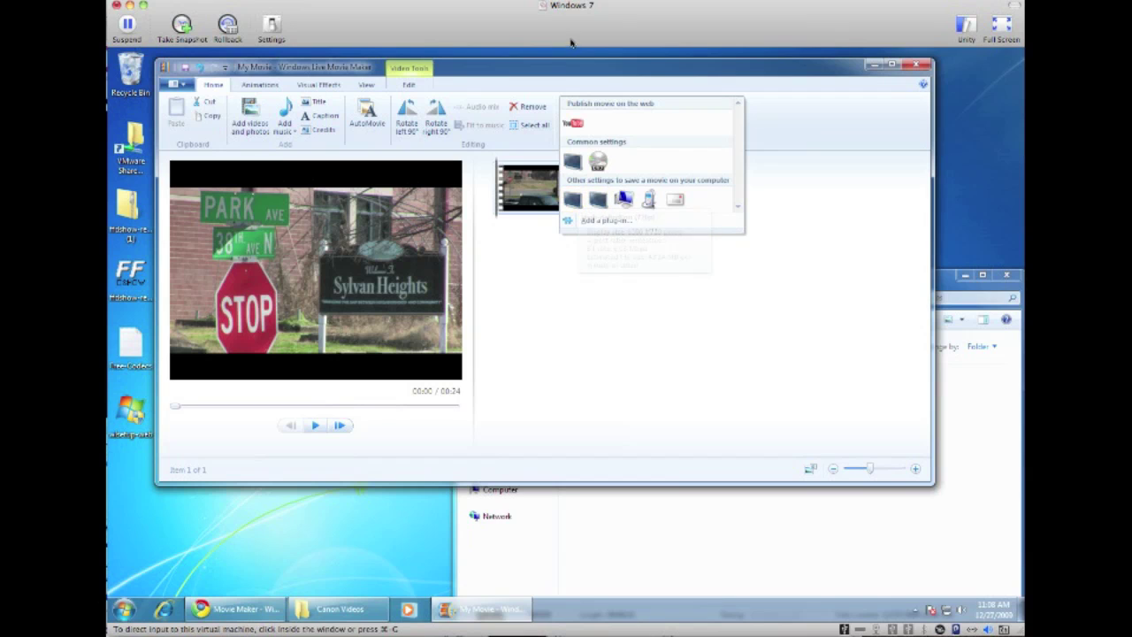
Step: Choose High-definition (1080p) output and name it NewConvertedFile as a WMV in Canon Videos
left_click(572, 200)
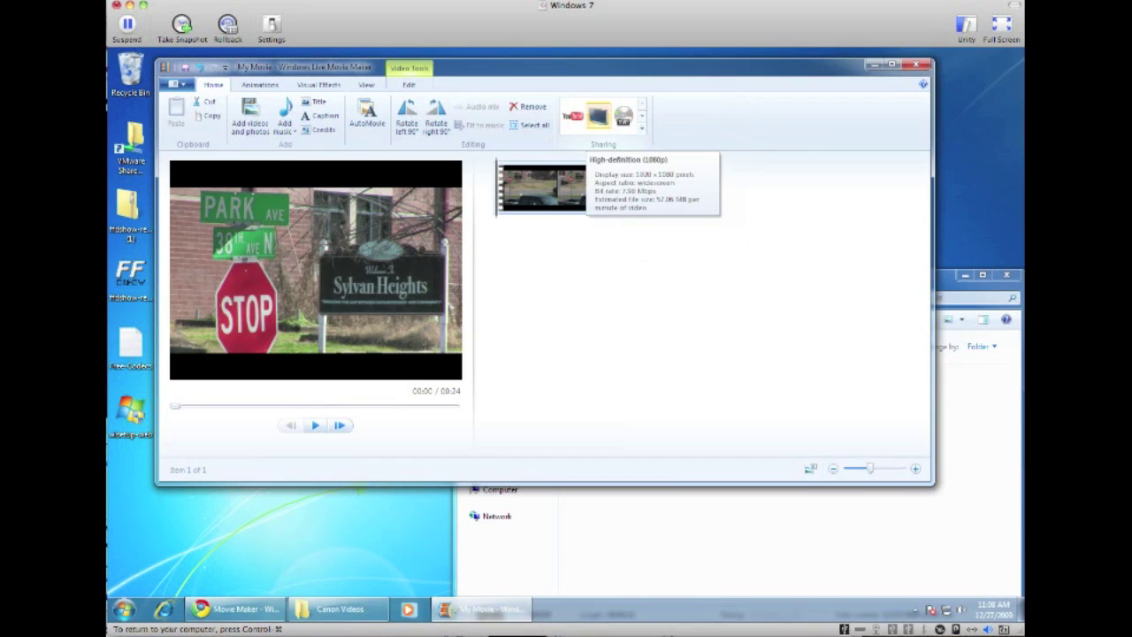
left_click(599, 115)
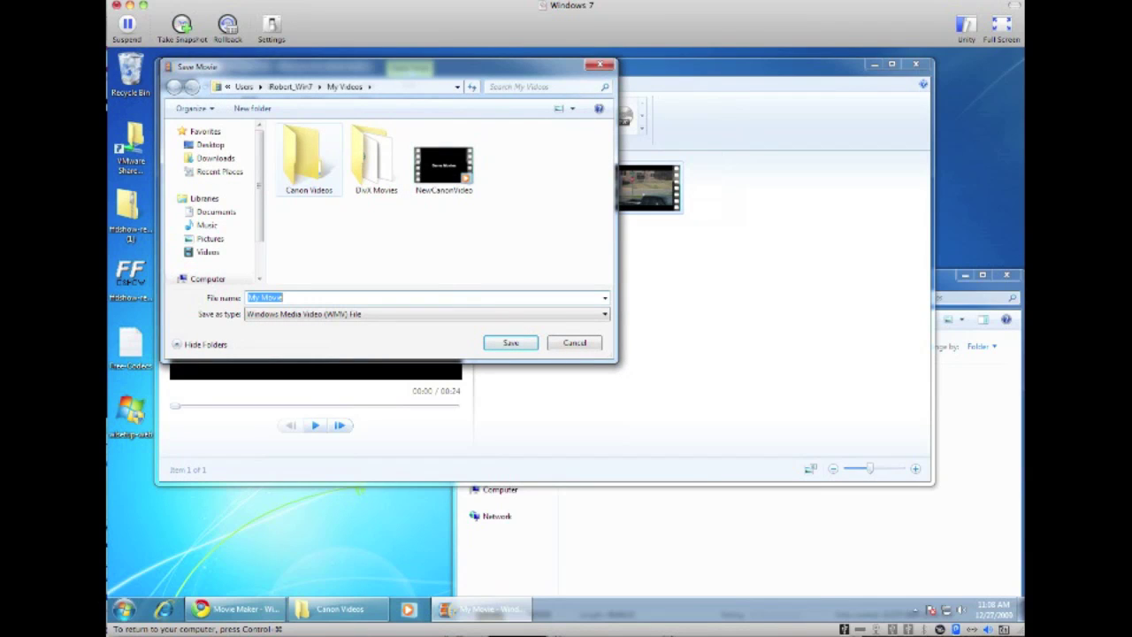
double_click(309, 158)
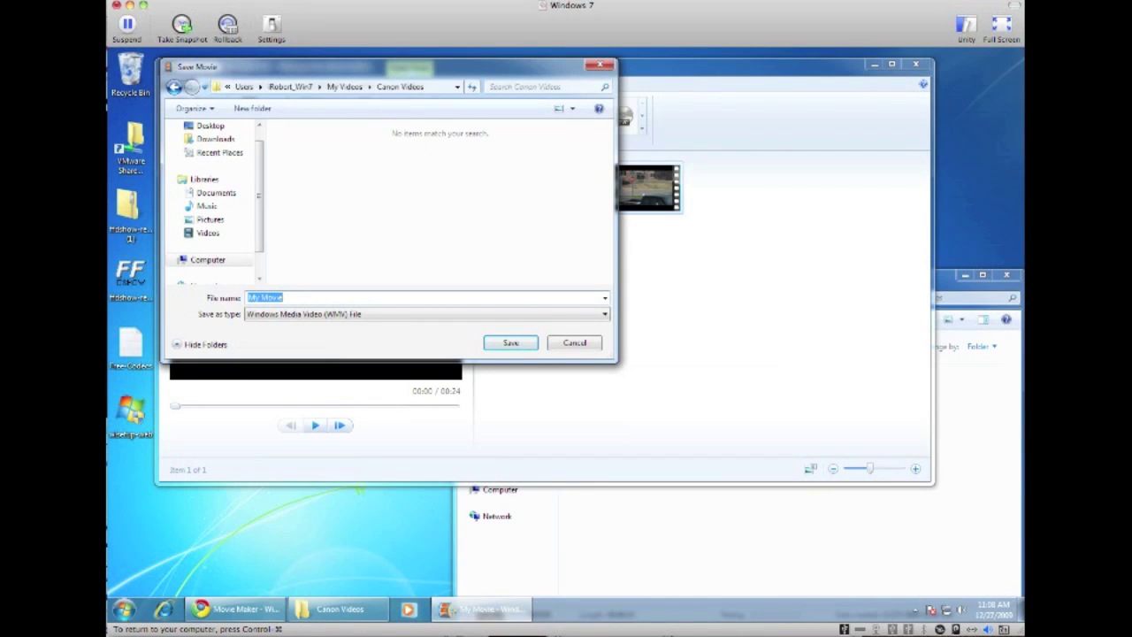
type("NewConvertedFile")
left_click(425, 314)
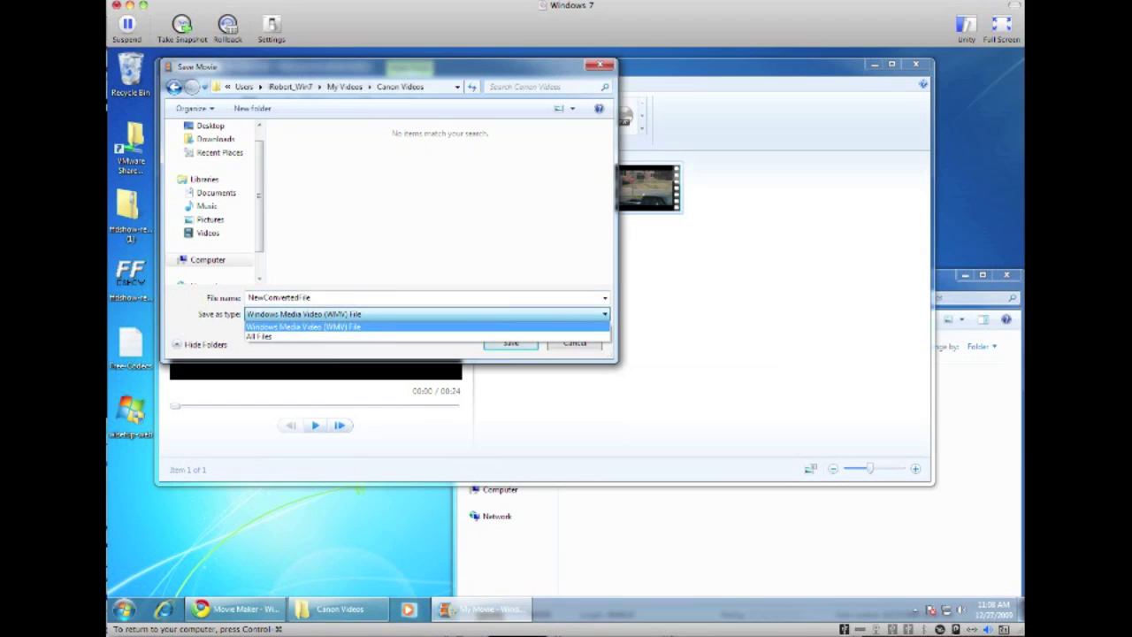
left_click(336, 323)
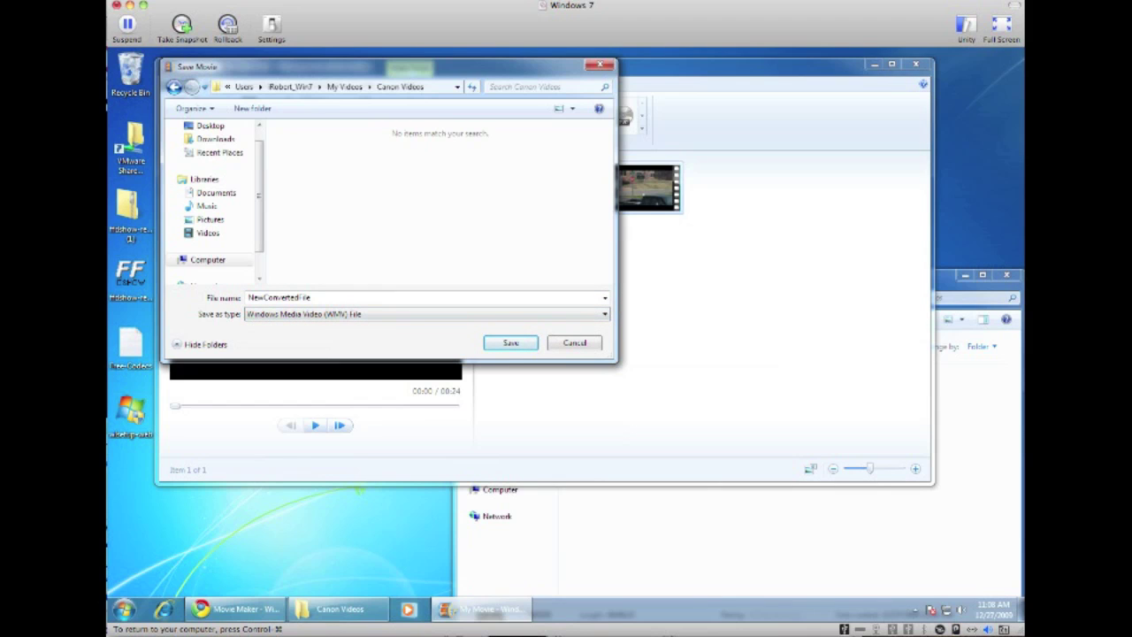
left_click_drag(381, 68, 479, 147)
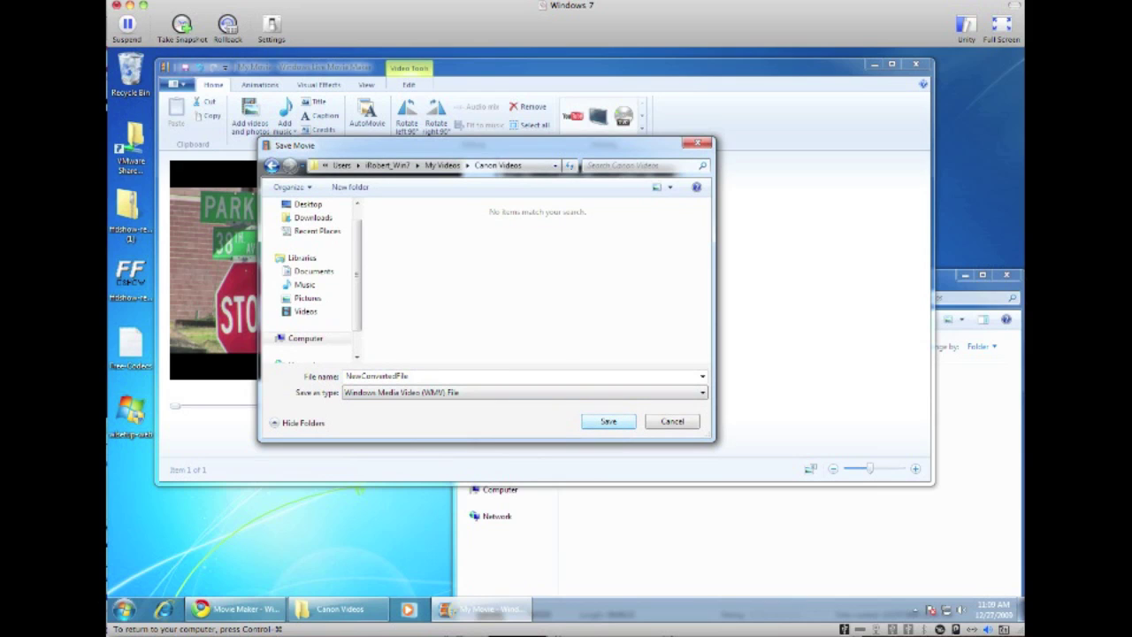
Step: Save NewConvertedFile.wmv and close the completion message once saving finishes
key("Return")
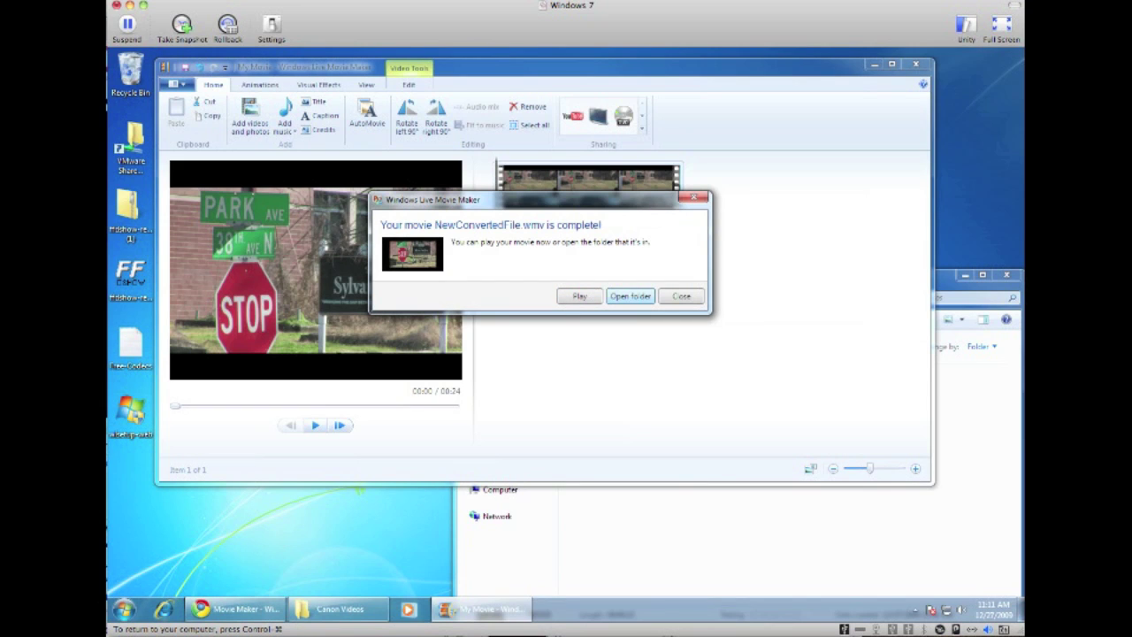
left_click(681, 295)
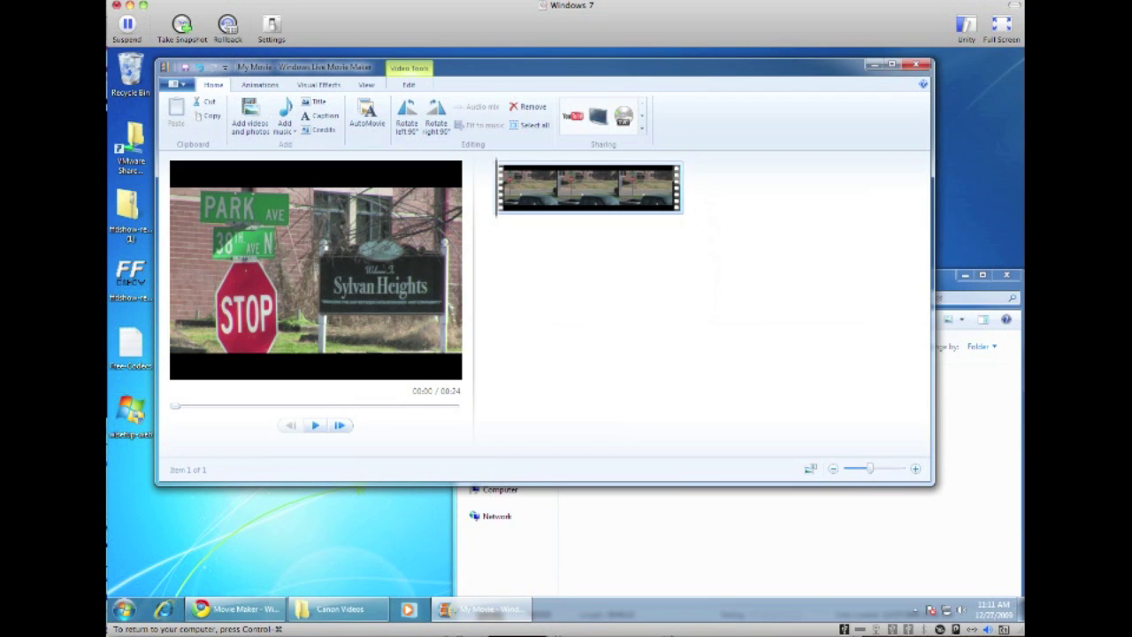
Step: Play NewConvertedFile from Canon Videos in Windows Media Player, then close the player
left_click(955, 275)
left_click_drag(831, 285, 783, 224)
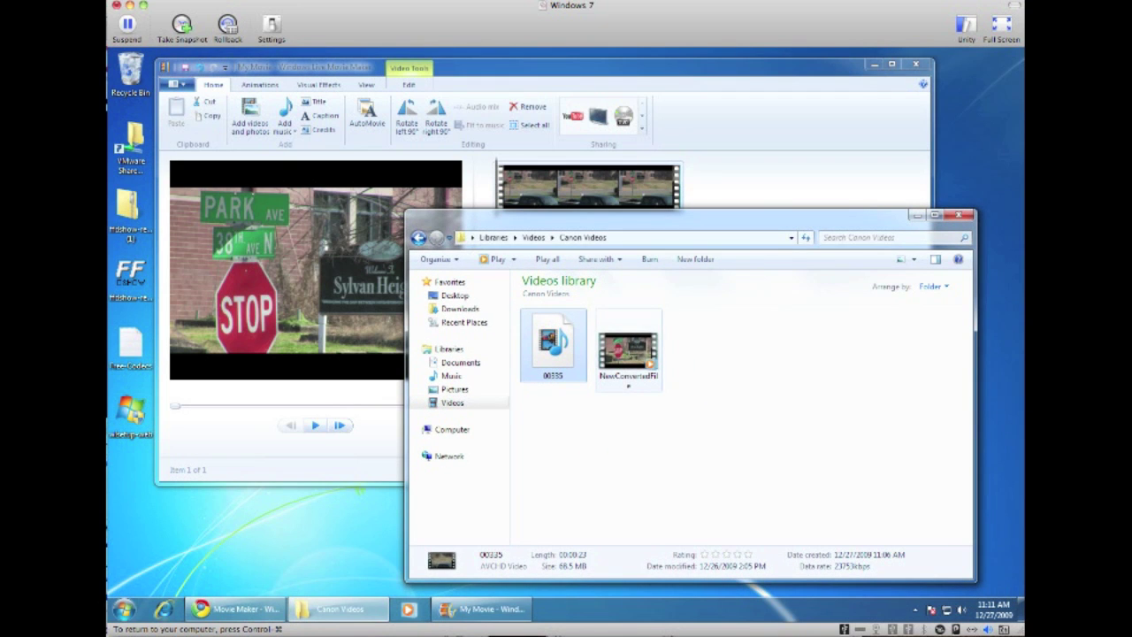
mouse_move(628, 385)
left_click(628, 382)
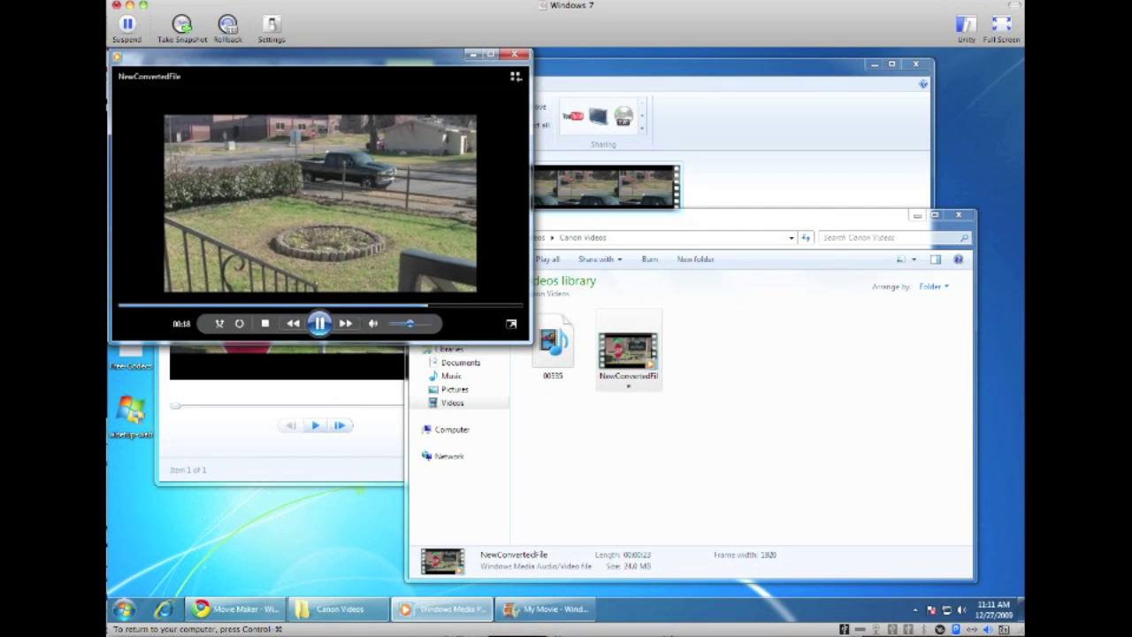
left_click_drag(265, 56, 329, 100)
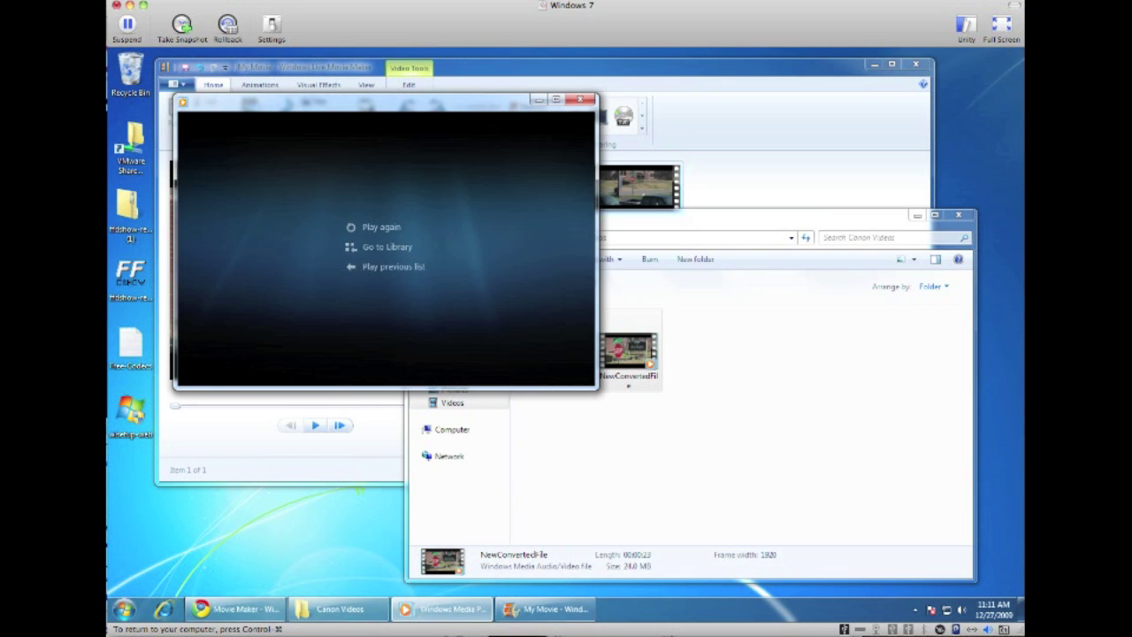
left_click(580, 99)
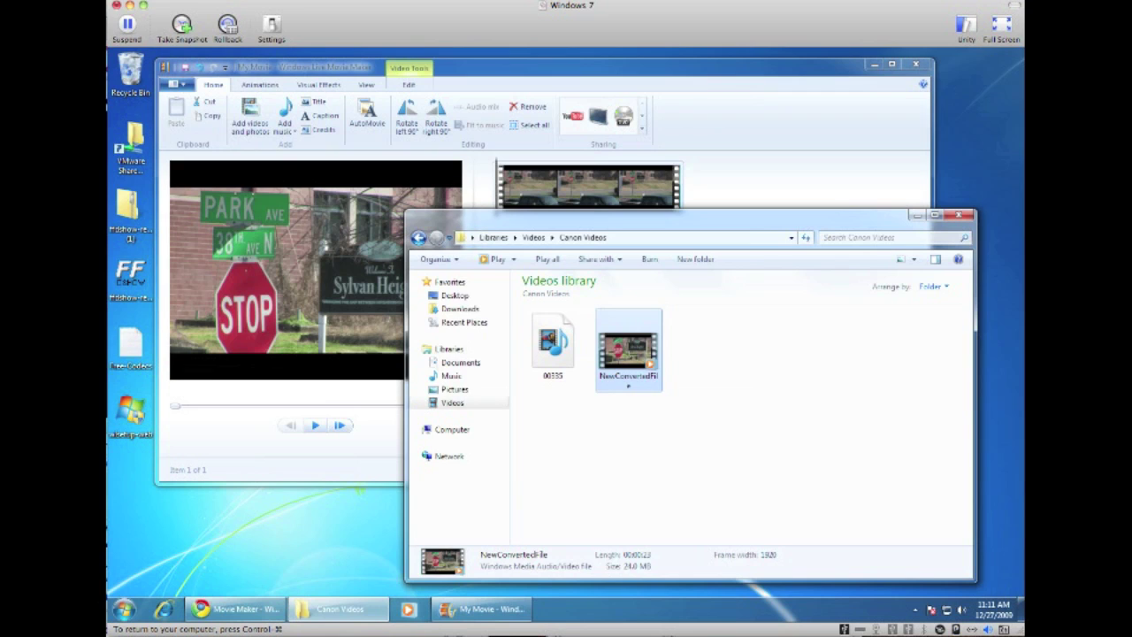